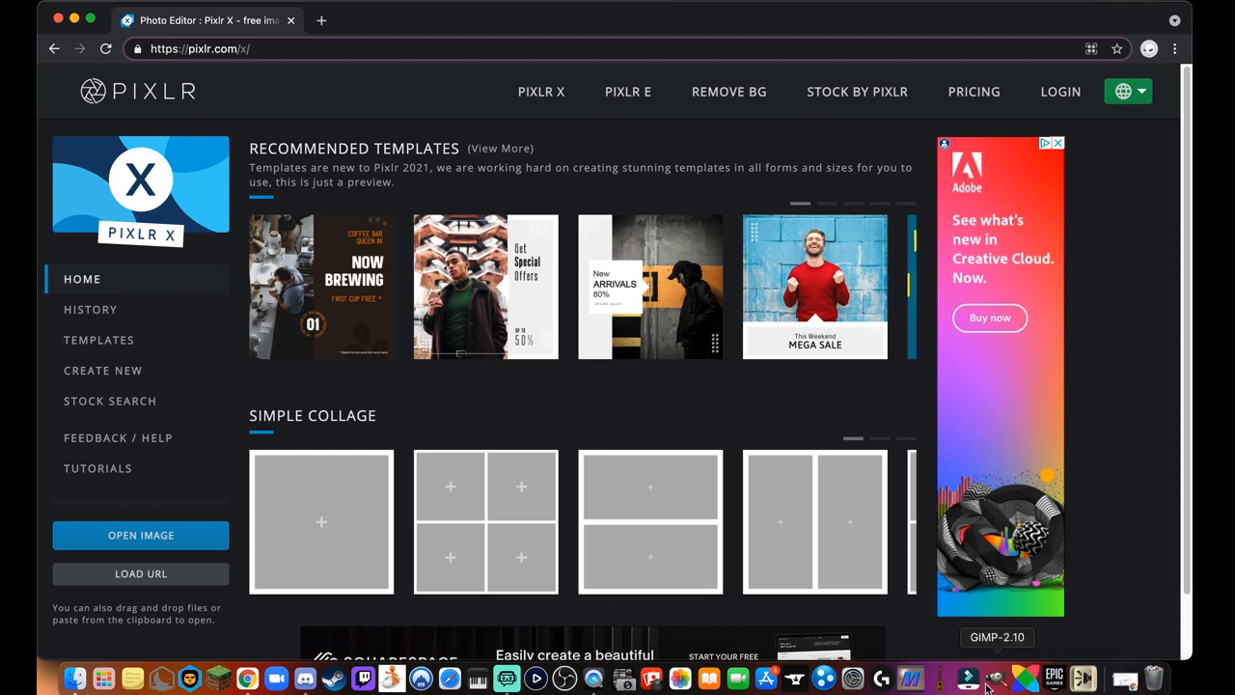
Open the Applications folder in Finder and show the package contents of the Funkin app.
{"action": "left_click", "coordinate": [76, 680]}
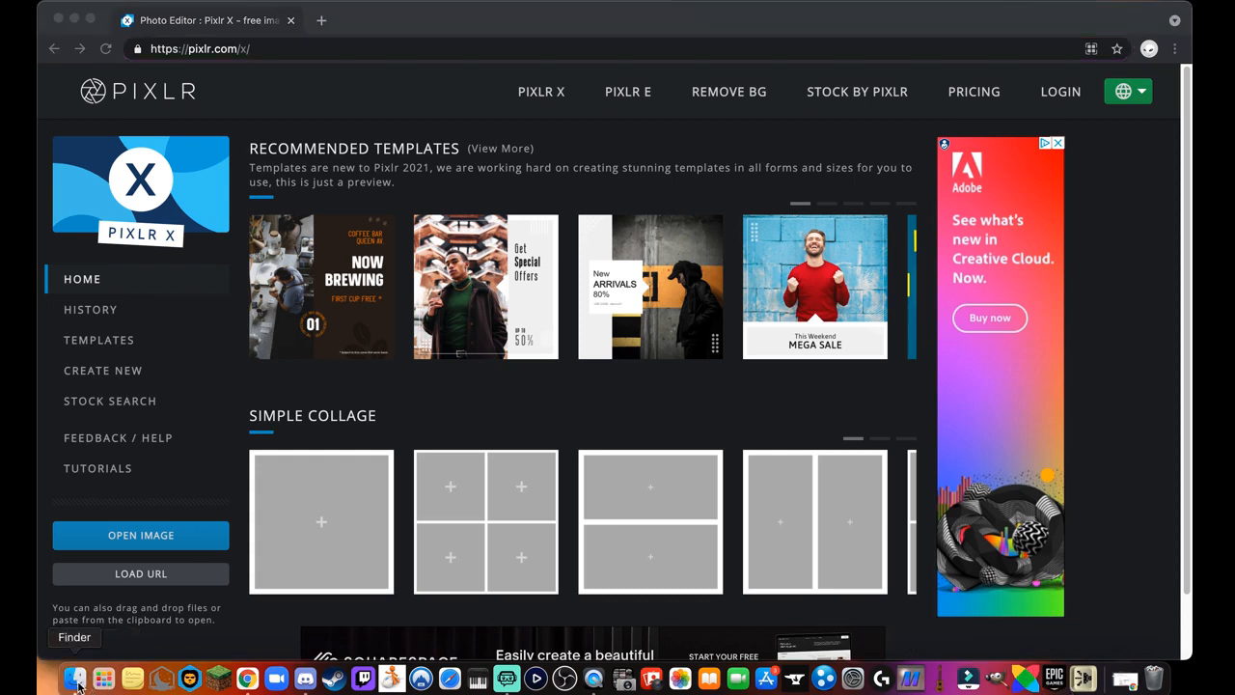
{"action": "left_click", "coordinate": [299, 188]}
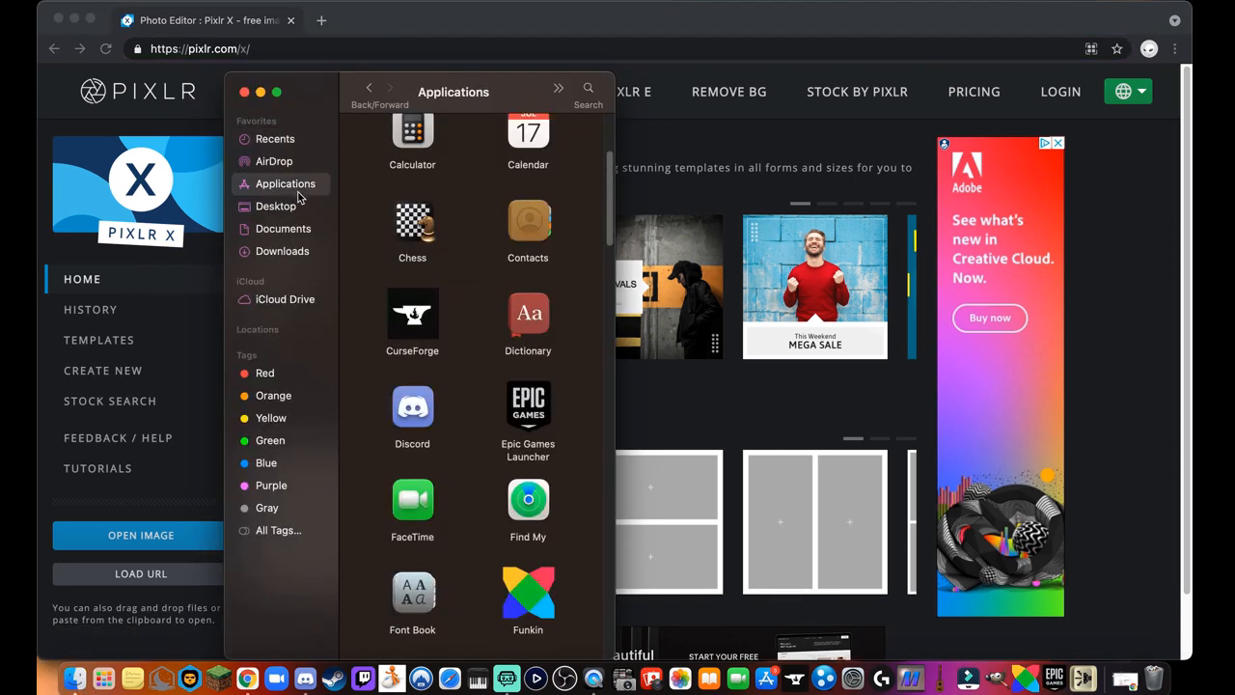
{"action": "scroll", "coordinate": [512, 439], "scroll_direction": "down", "scroll_amount": 5}
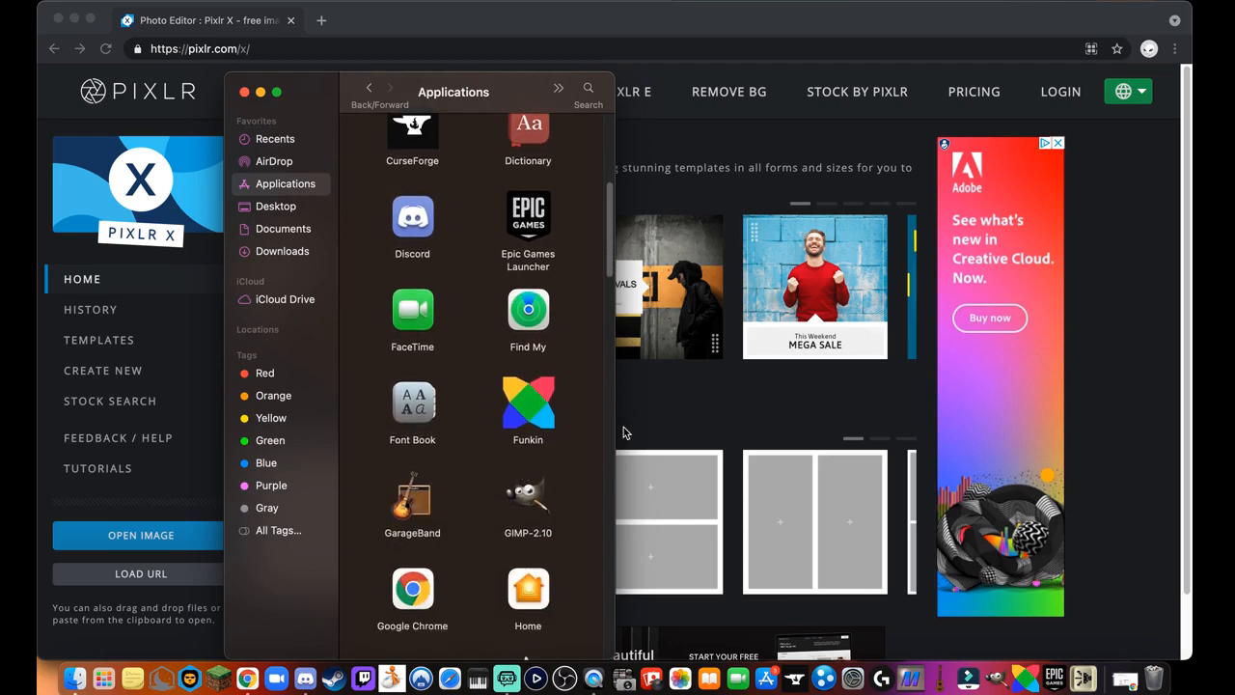
{"action": "right_click", "coordinate": [529, 399]}
{"action": "left_click", "coordinate": [566, 341]}
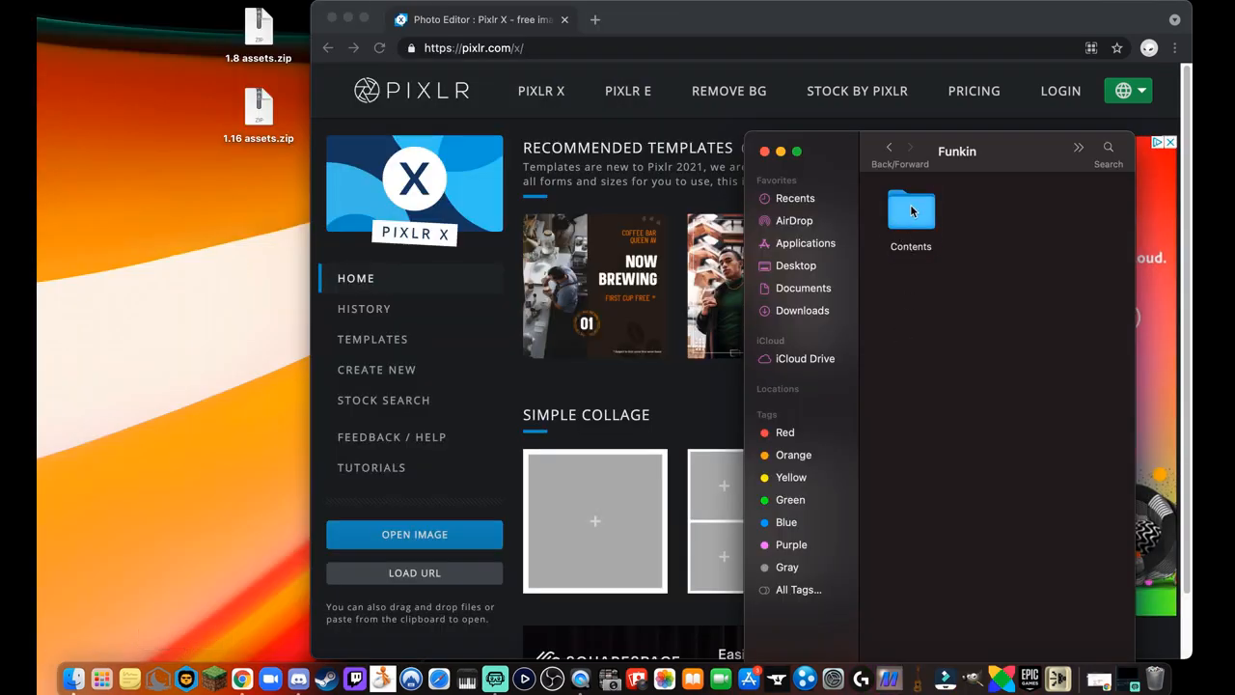
Open the assets folder inside the package's Contents and Resources folders.
{"action": "double_click", "coordinate": [911, 211]}
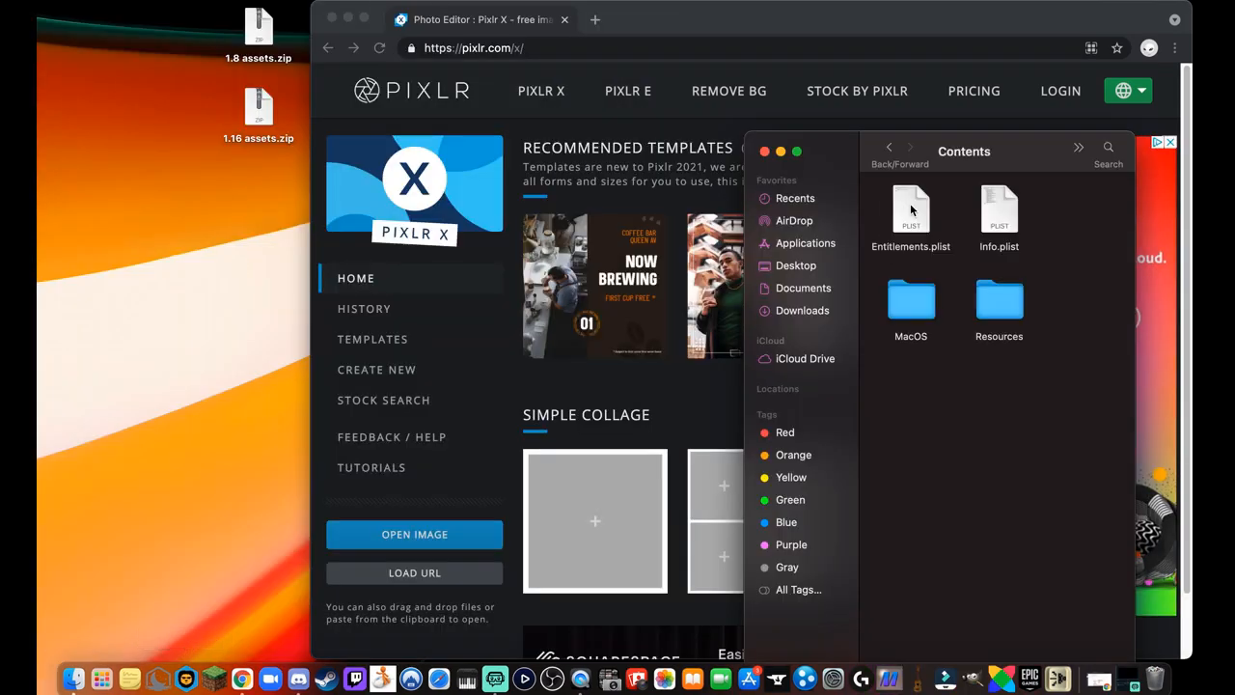
{"action": "double_click", "coordinate": [1010, 315]}
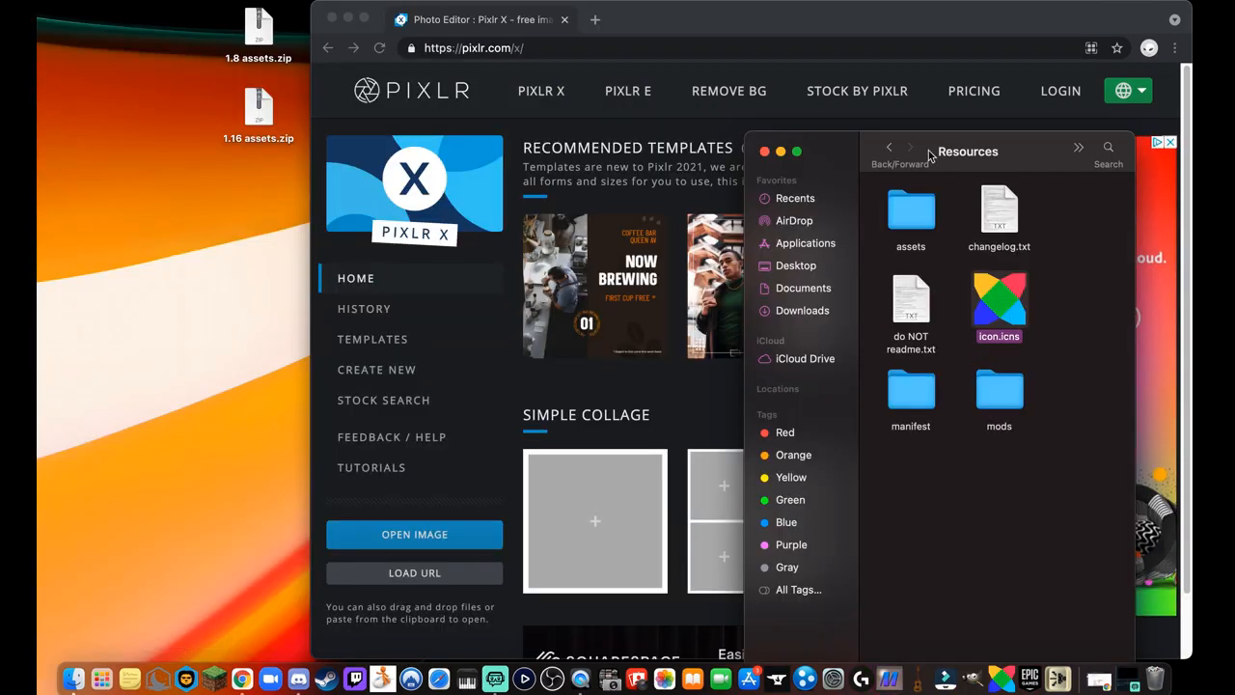
{"action": "left_click_drag", "start_coordinate": [933, 153], "coordinate": [928, 129]}
{"action": "left_click", "coordinate": [914, 193]}
{"action": "double_click", "coordinate": [914, 192]}
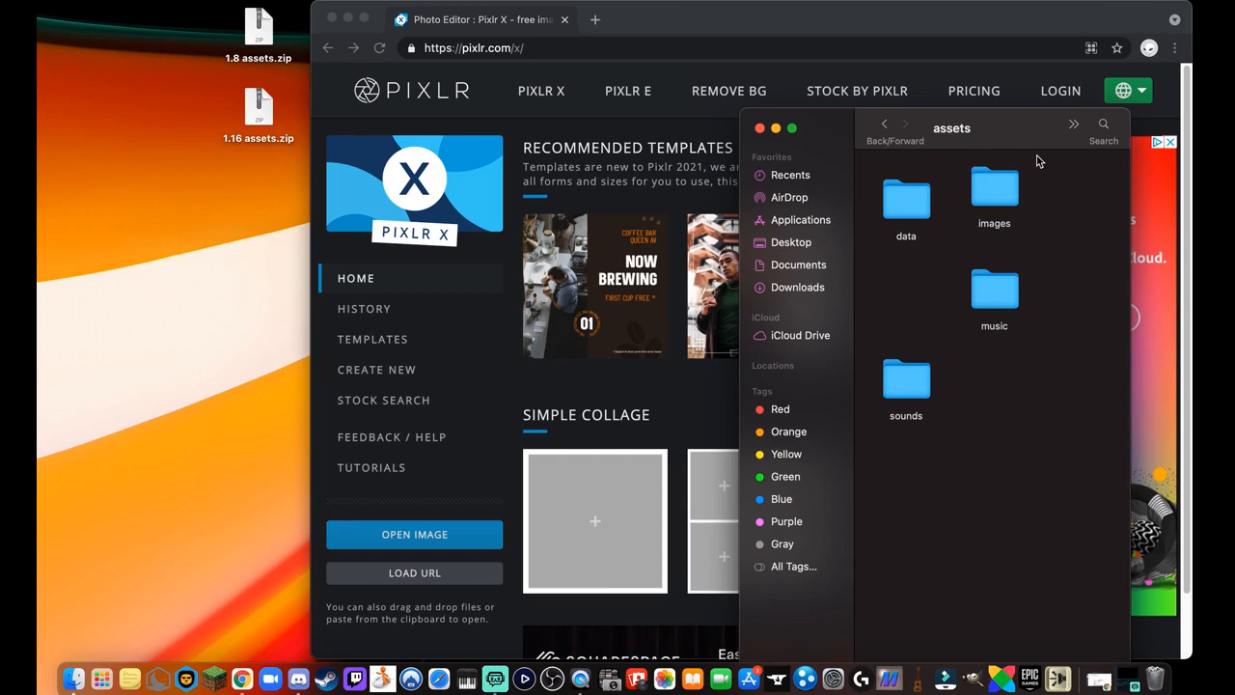
Copy the images folder from assets to the desktop.
{"action": "left_click", "coordinate": [1002, 186]}
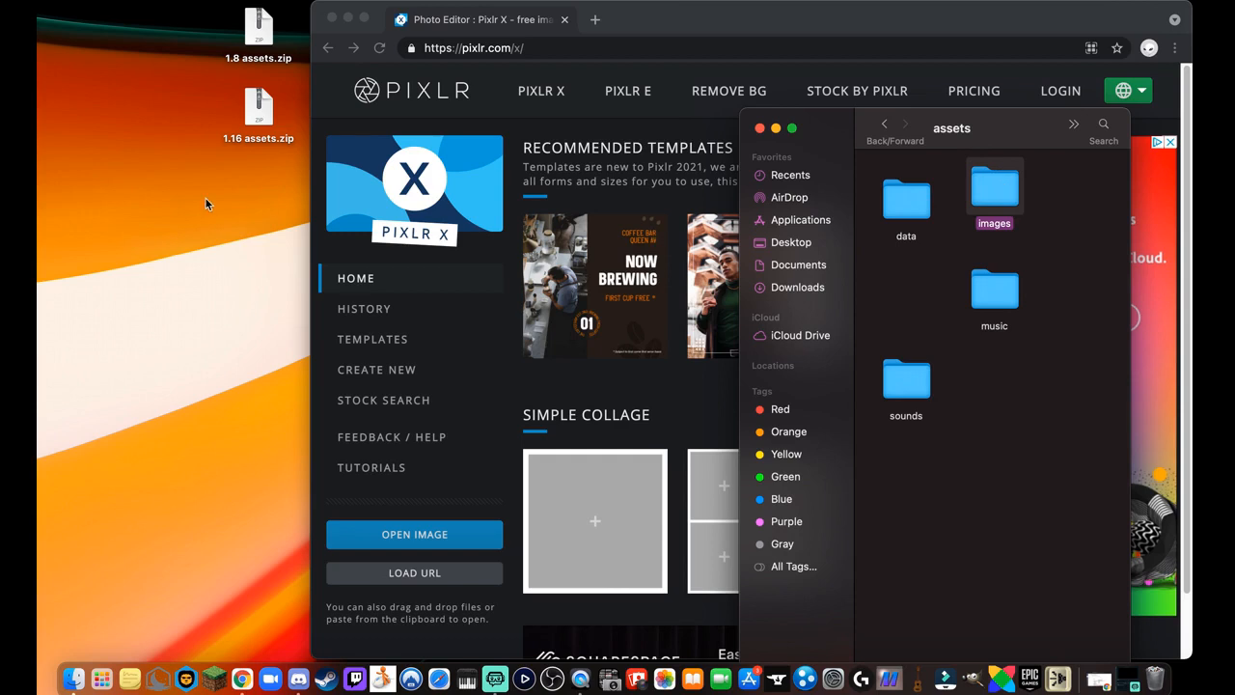
{"action": "left_click", "coordinate": [142, 133]}
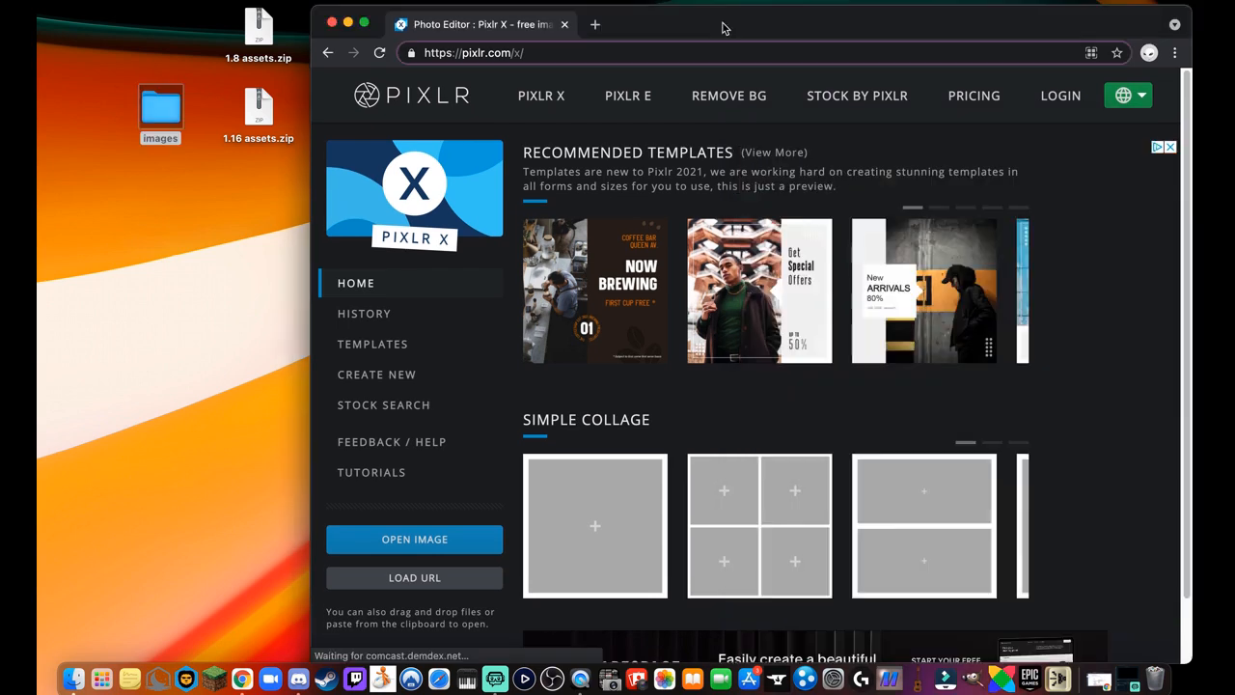
{"action": "left_click", "coordinate": [722, 22]}
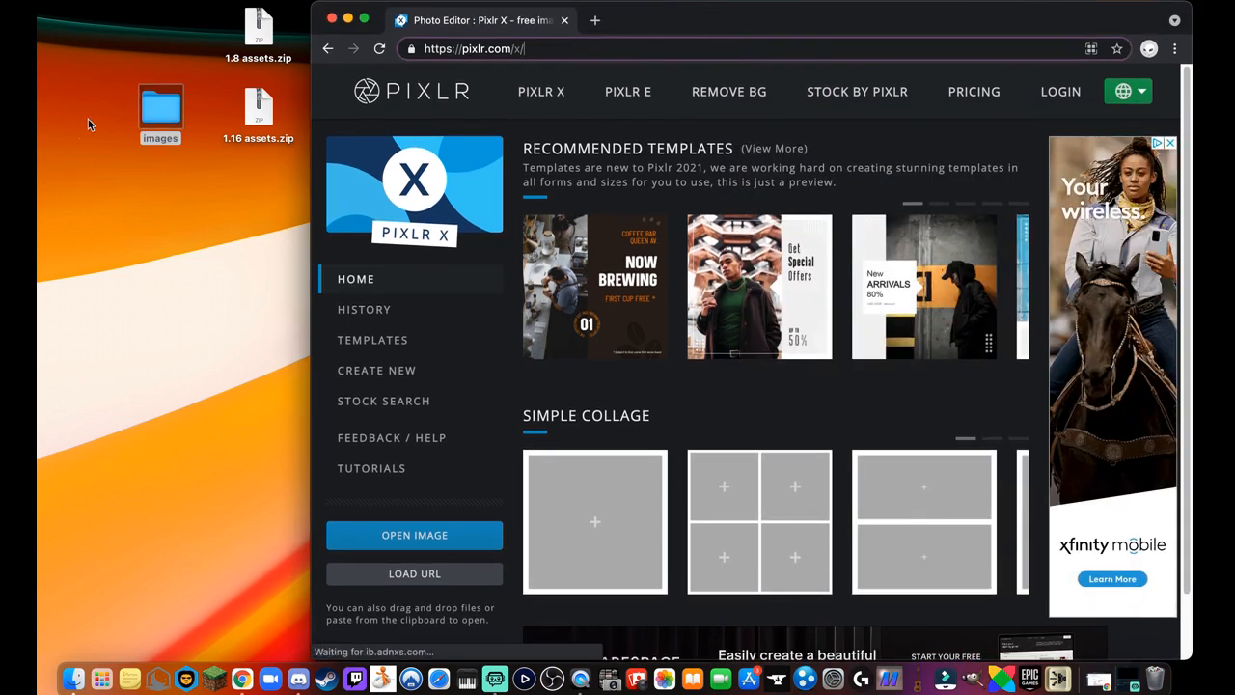
Compress the desktop images folder into a zip archive.
{"action": "right_click", "coordinate": [157, 112]}
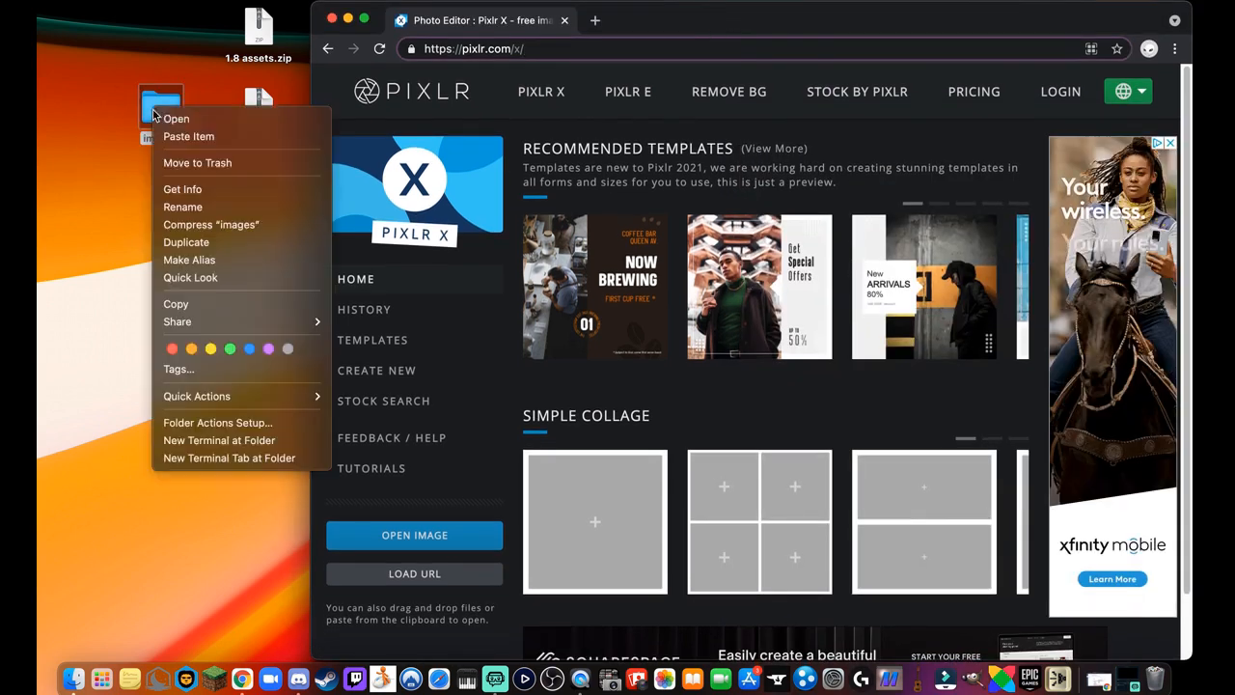
{"action": "left_click", "coordinate": [222, 226]}
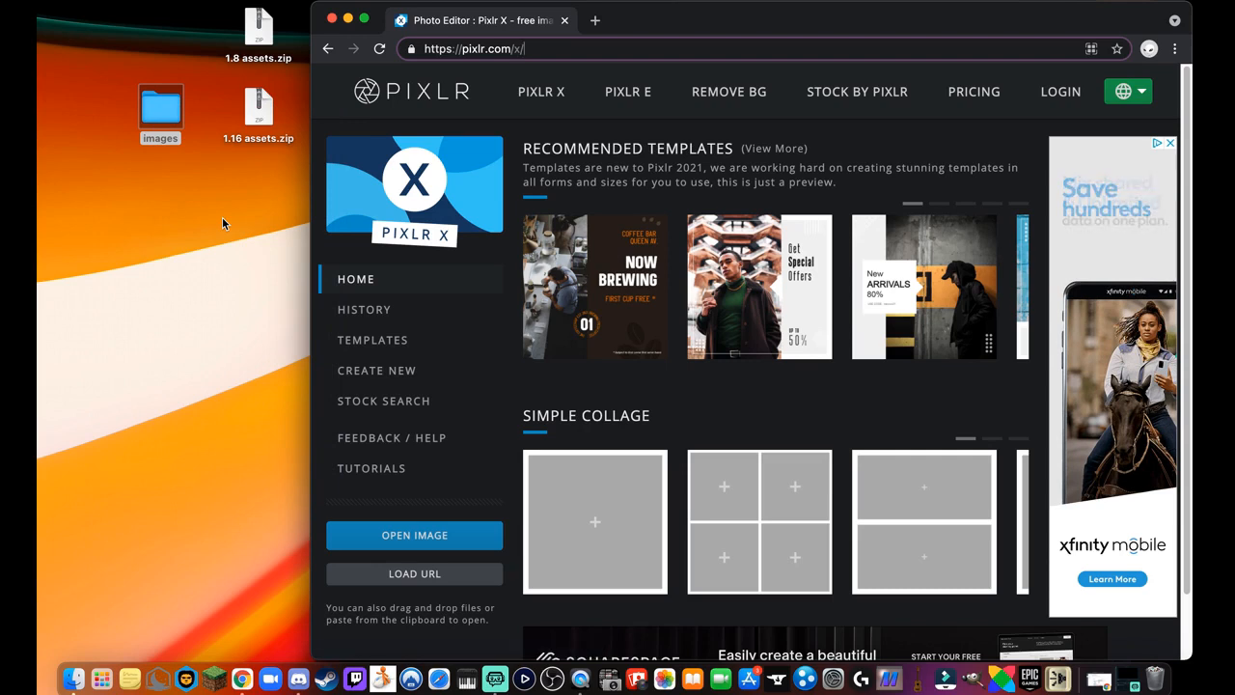
{"action": "left_click_drag", "start_coordinate": [191, 142], "coordinate": [97, 68]}
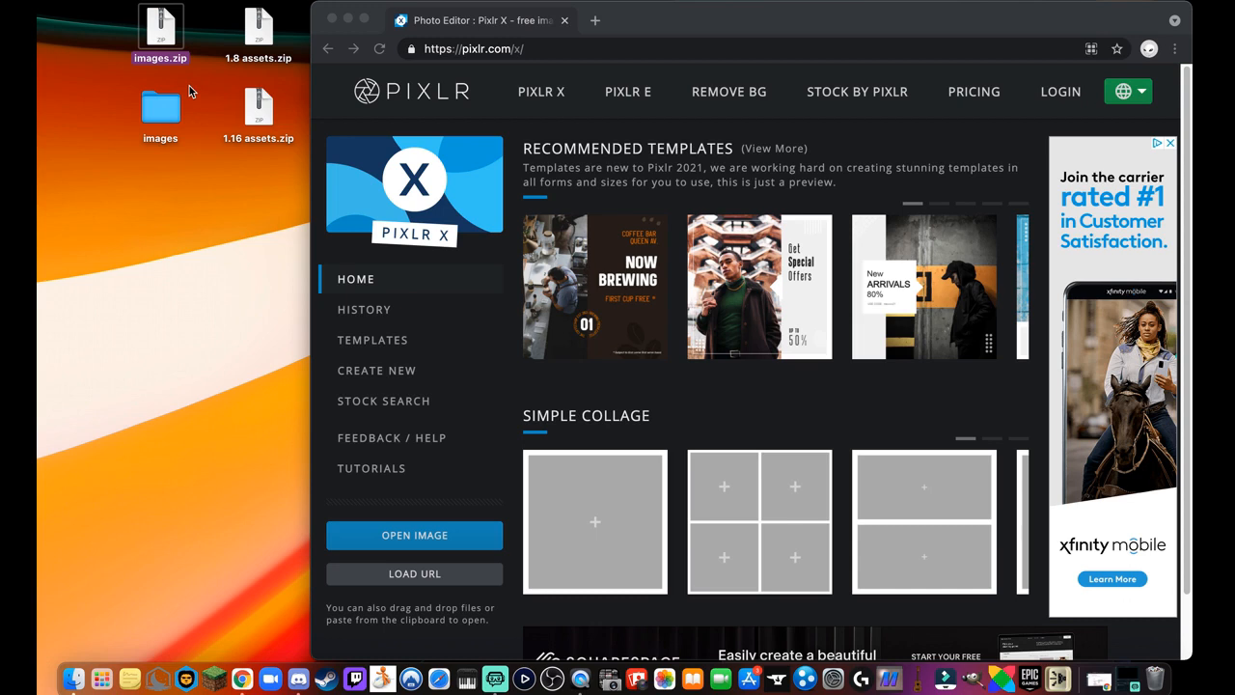
Open the desktop images folder and arrange its window so its files and the Pixlr page are both accessible.
{"action": "left_click", "coordinate": [317, 214]}
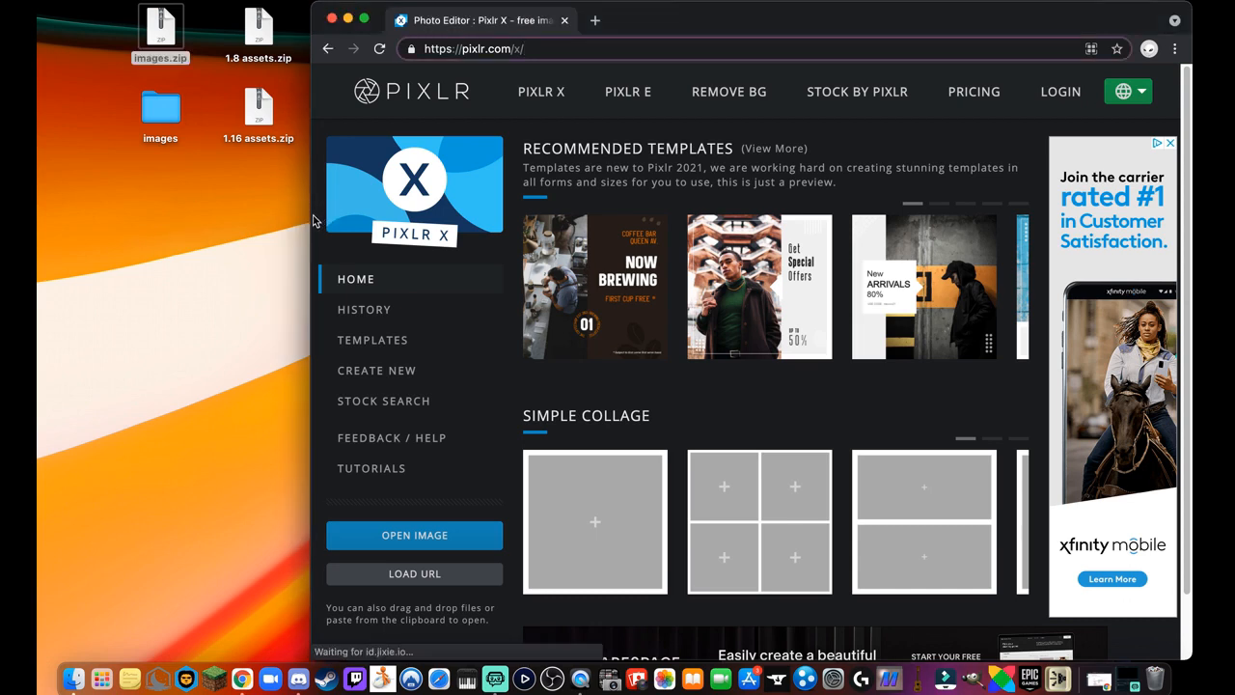
{"action": "left_click_drag", "start_coordinate": [312, 215], "coordinate": [249, 215]}
{"action": "left_click", "coordinate": [159, 113]}
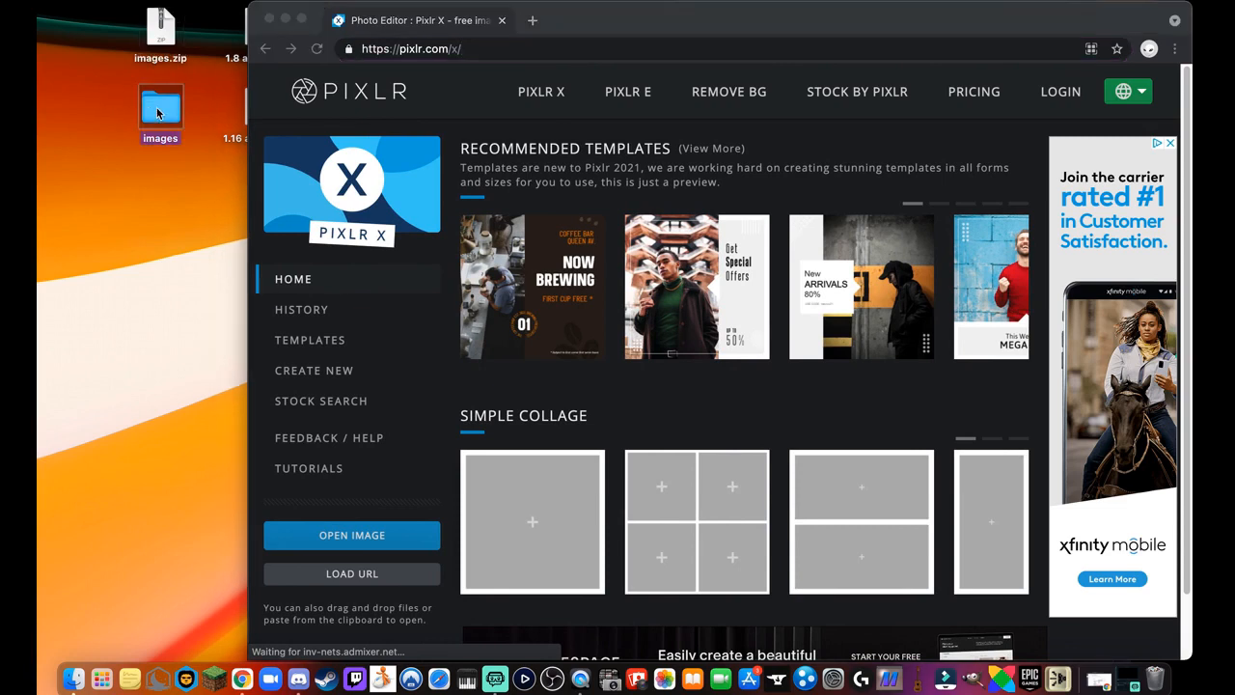
{"action": "double_click", "coordinate": [160, 113]}
{"action": "scroll", "coordinate": [532, 391], "scroll_direction": "up", "scroll_amount": 3}
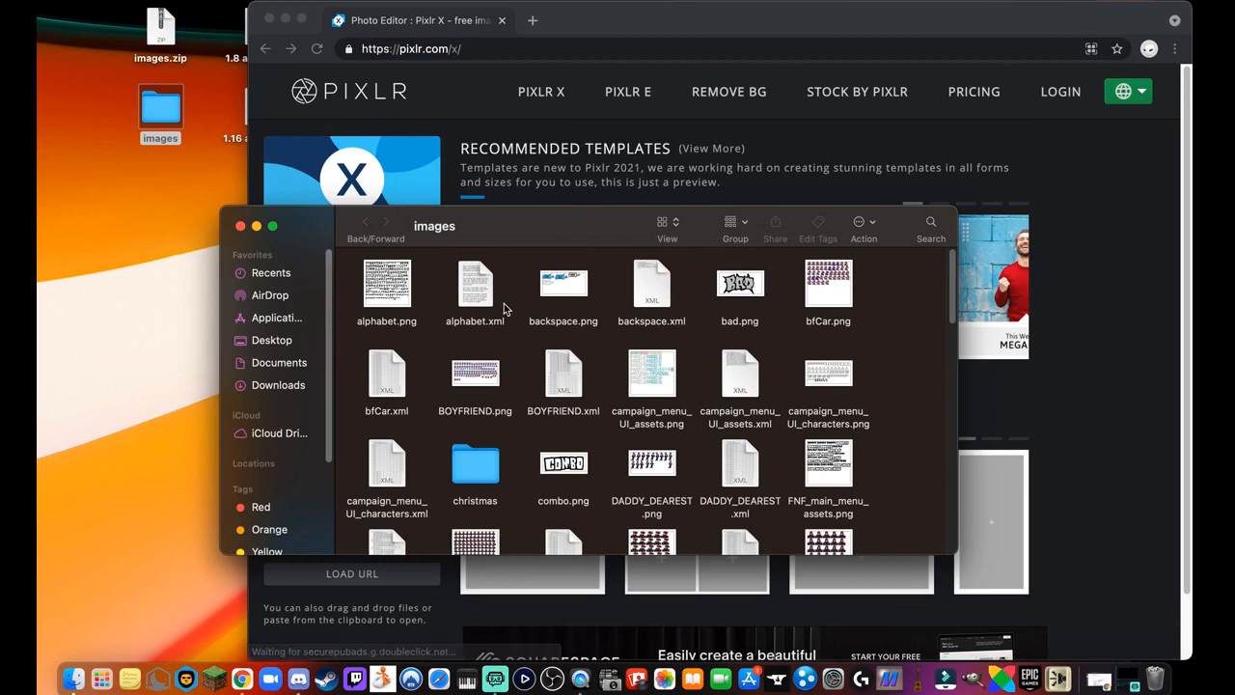
{"action": "left_click_drag", "start_coordinate": [536, 226], "coordinate": [377, 195]}
{"action": "left_click_drag", "start_coordinate": [331, 375], "coordinate": [343, 370]}
{"action": "left_click_drag", "start_coordinate": [406, 198], "coordinate": [360, 55]}
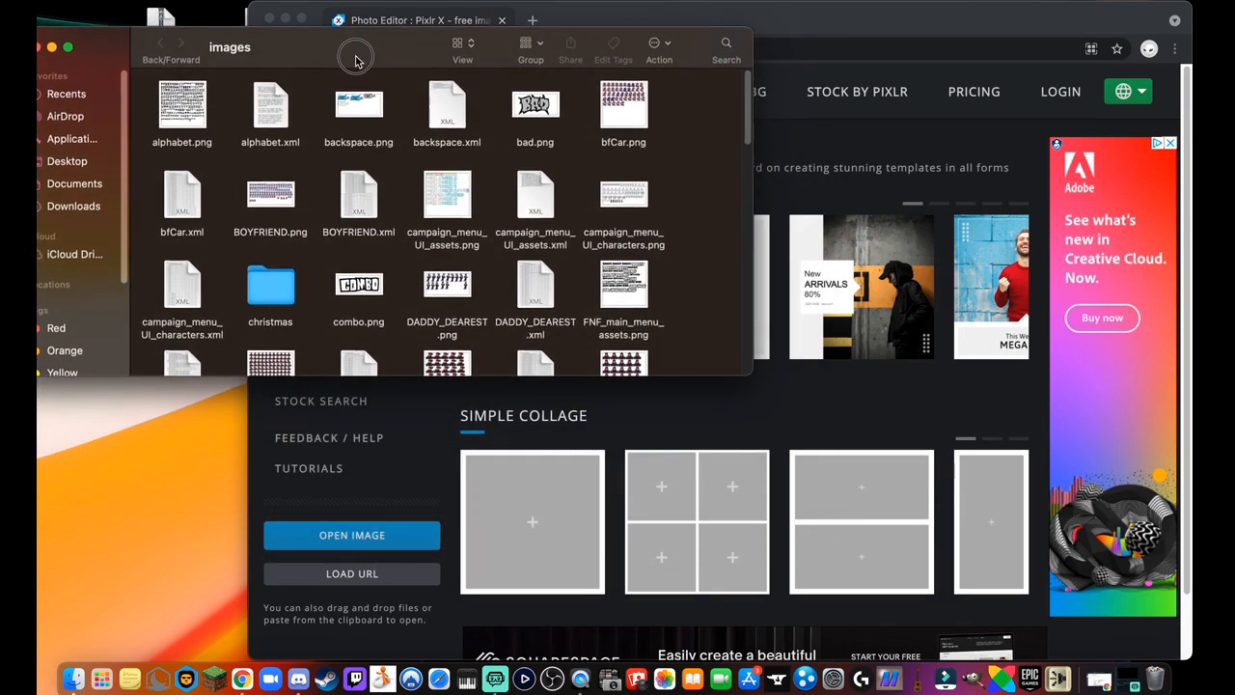
Load BOYFRIEND.png from the images folder into Pixlr X at a size of 8192 x 4096 px.
{"action": "left_click_drag", "start_coordinate": [274, 208], "coordinate": [731, 441]}
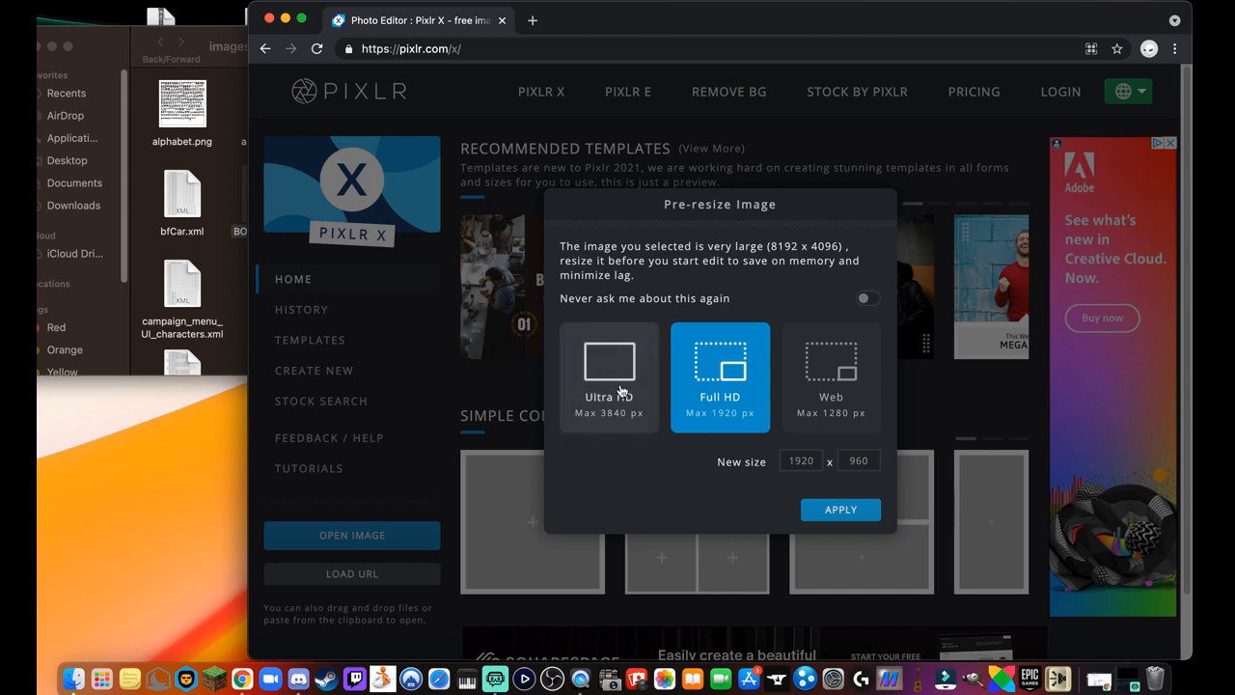
{"action": "double_click", "coordinate": [801, 460]}
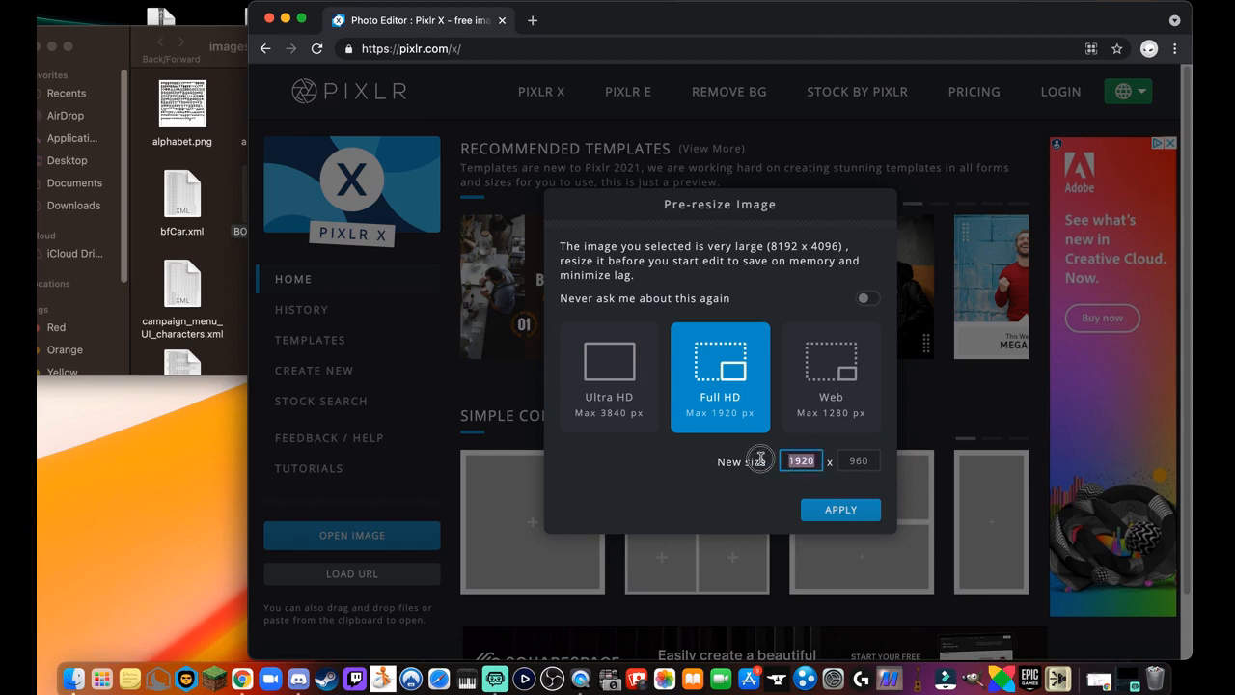
{"action": "double_click", "coordinate": [773, 247]}
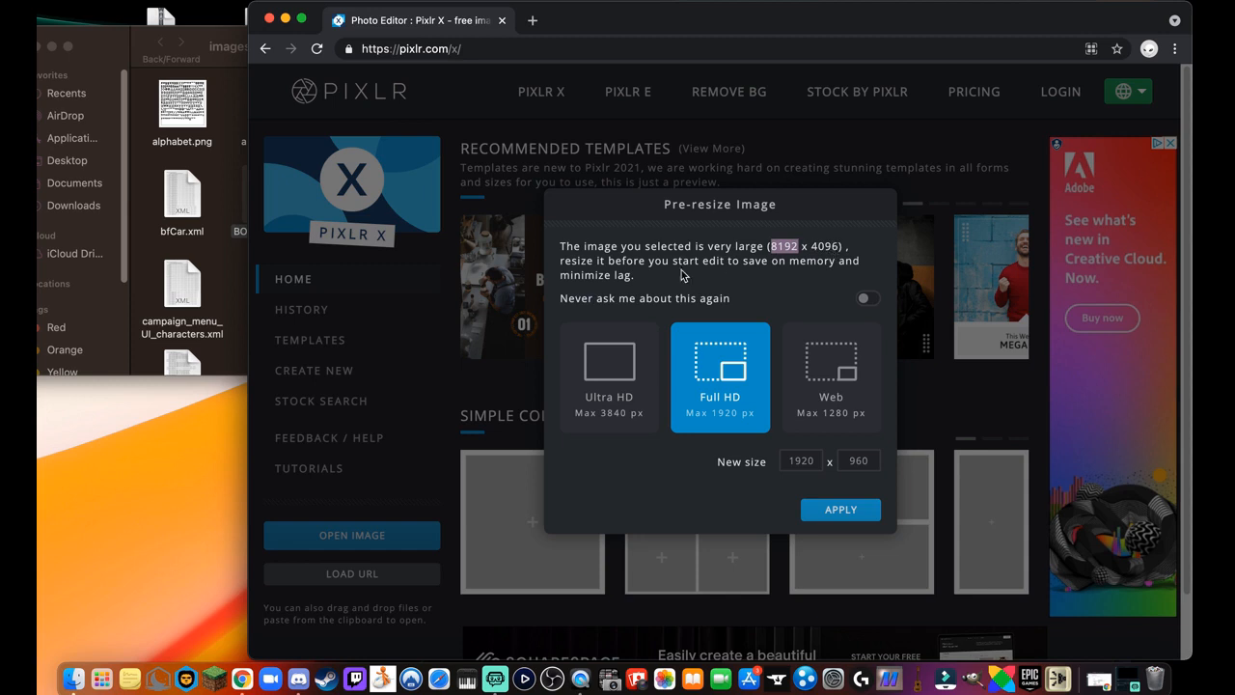
{"action": "double_click", "coordinate": [801, 460]}
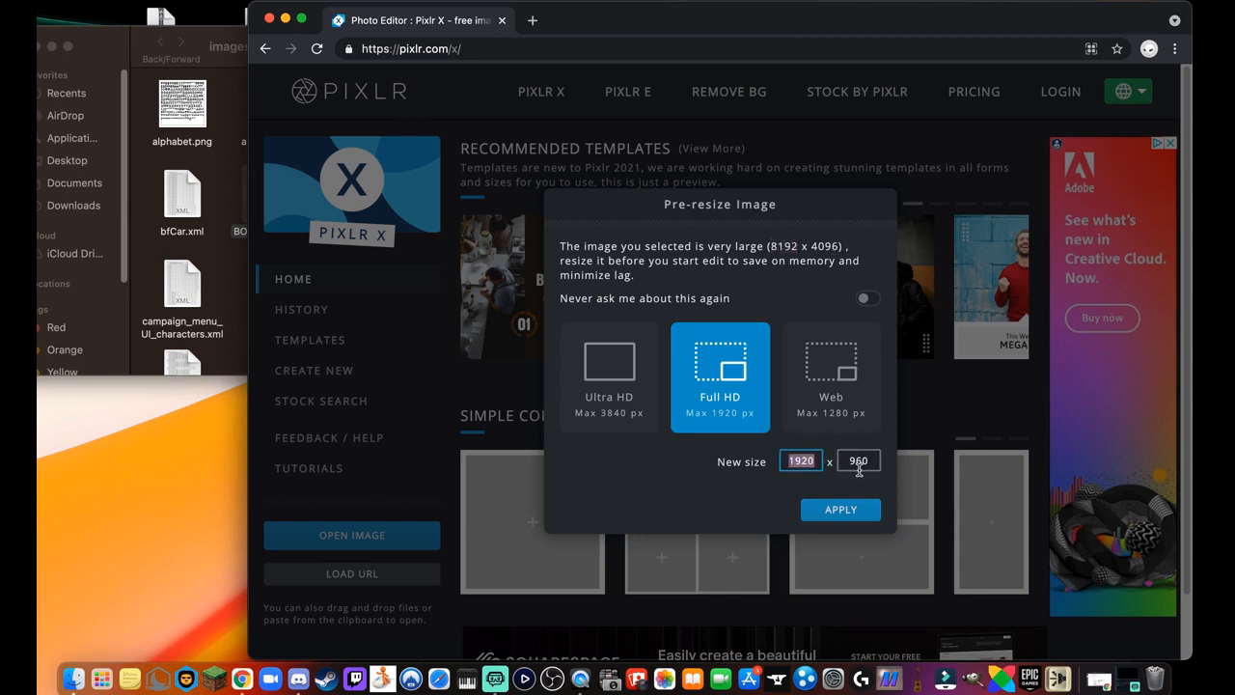
{"action": "type", "text": "8192"}
{"action": "left_click", "coordinate": [782, 493]}
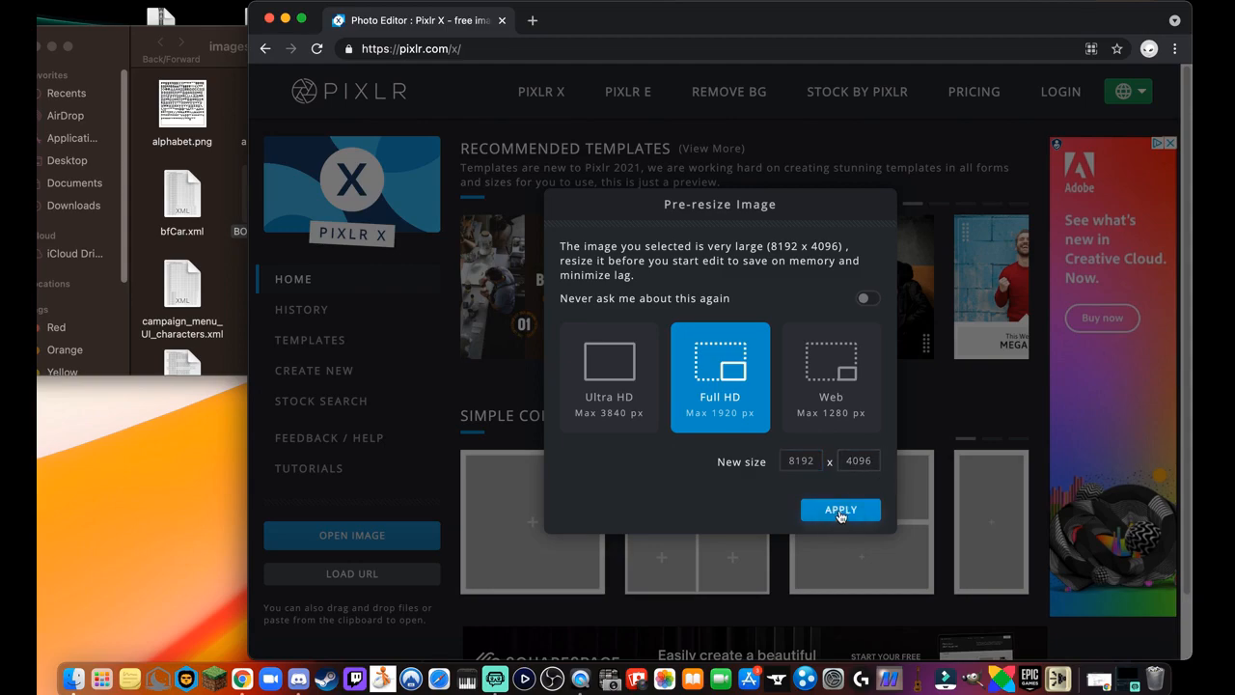
{"action": "left_click", "coordinate": [841, 514]}
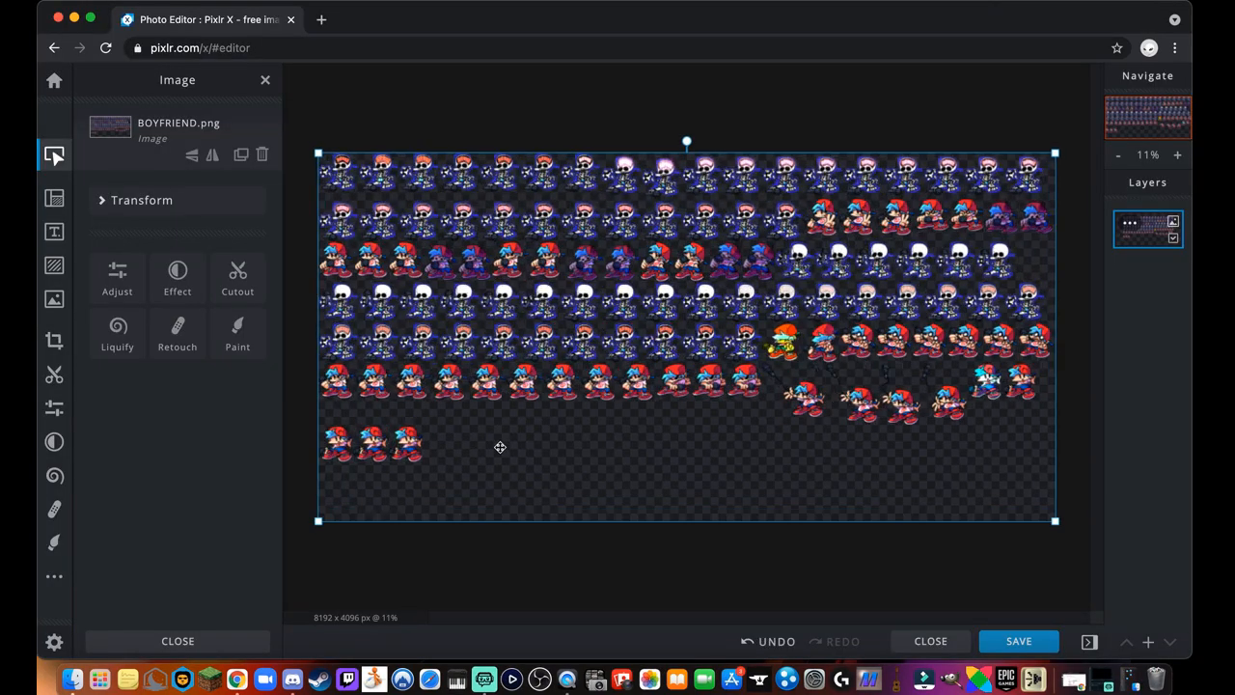
Add the creeper image to the sprite sheet and position it over the head of the first peace-sign Boyfriend sprite.
{"action": "scroll", "coordinate": [530, 422], "scroll_direction": "down", "scroll_amount": 1}
{"action": "scroll", "coordinate": [529, 422], "scroll_direction": "up", "scroll_amount": 5}
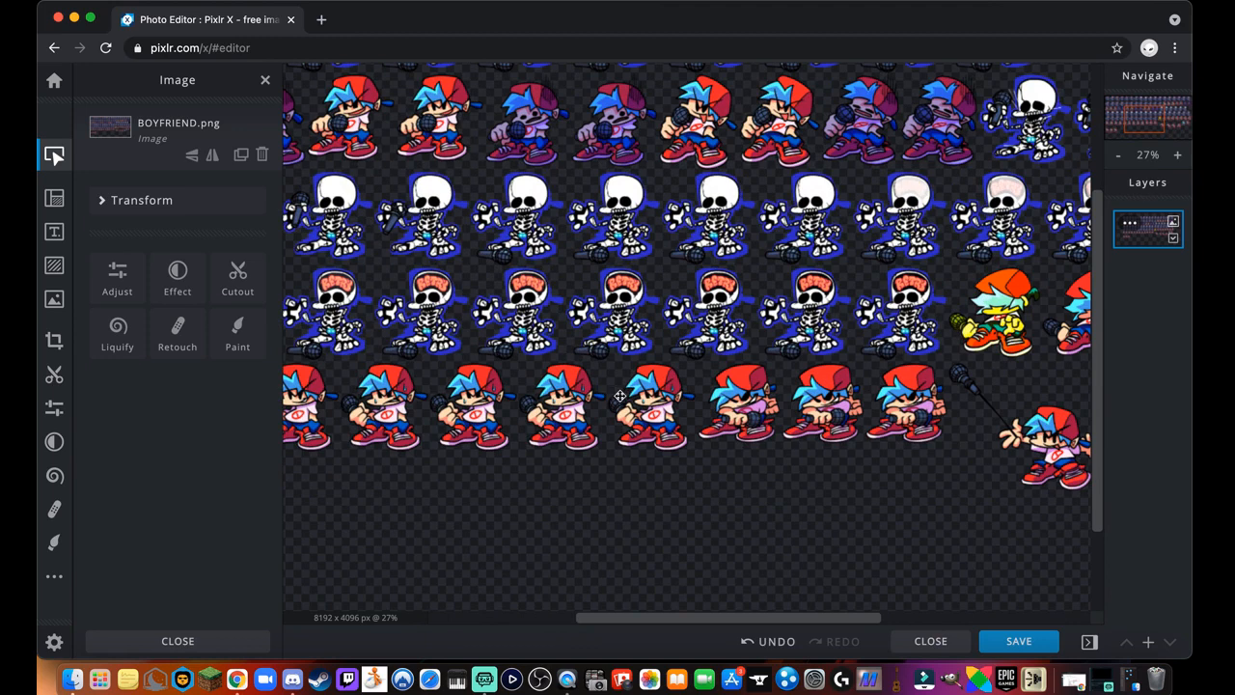
{"action": "left_click_drag", "start_coordinate": [1128, 130], "coordinate": [1163, 113]}
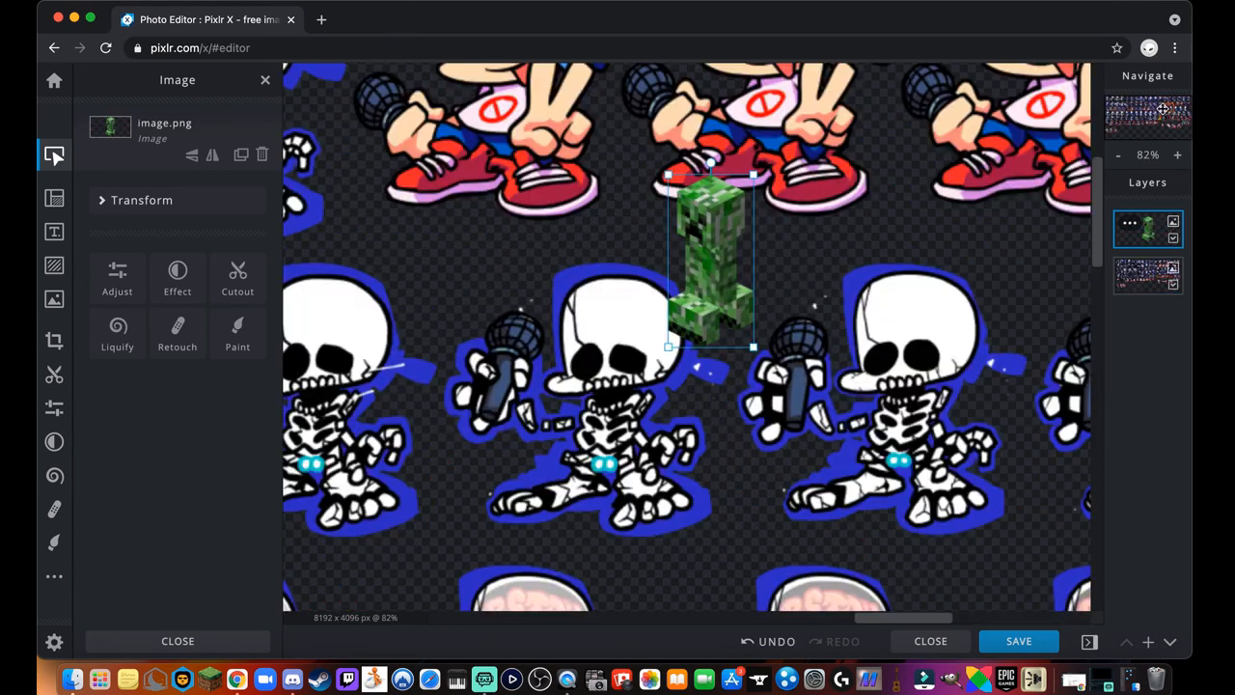
{"action": "left_click_drag", "start_coordinate": [1166, 108], "coordinate": [1165, 105]}
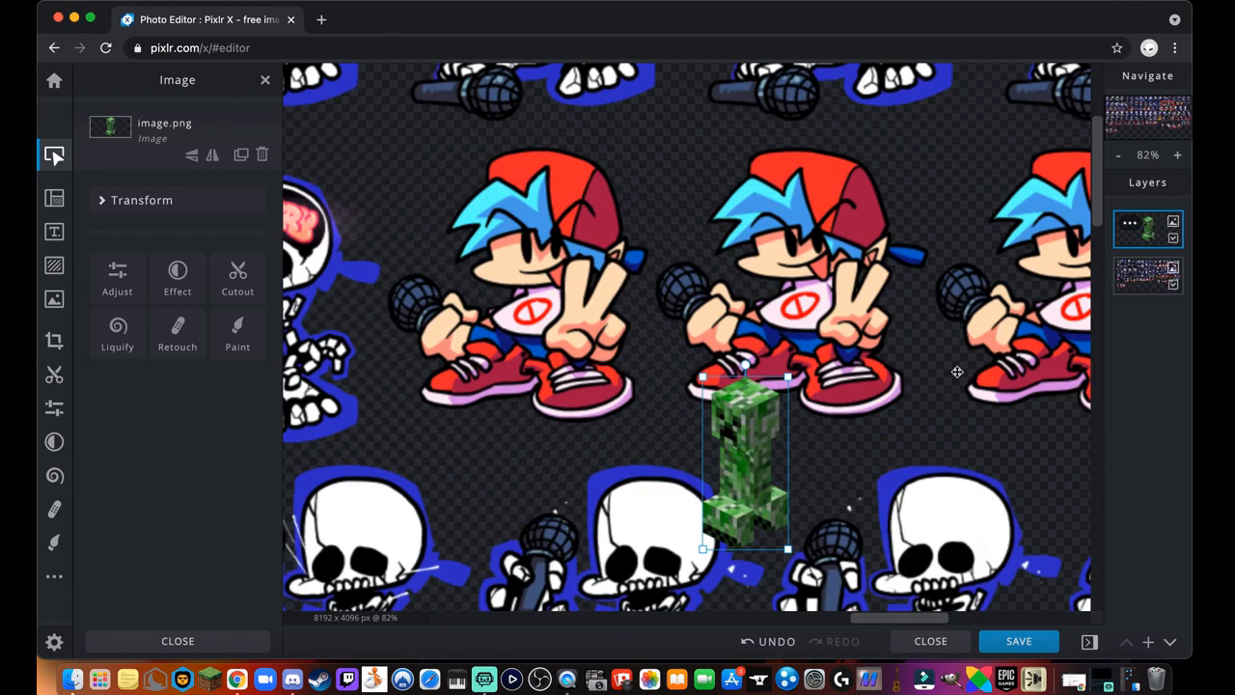
{"action": "left_click_drag", "start_coordinate": [781, 440], "coordinate": [613, 210]}
Remove the creeper's body with the lasso cutout in Remove mode, keeping only its head.
{"action": "left_click", "coordinate": [240, 278]}
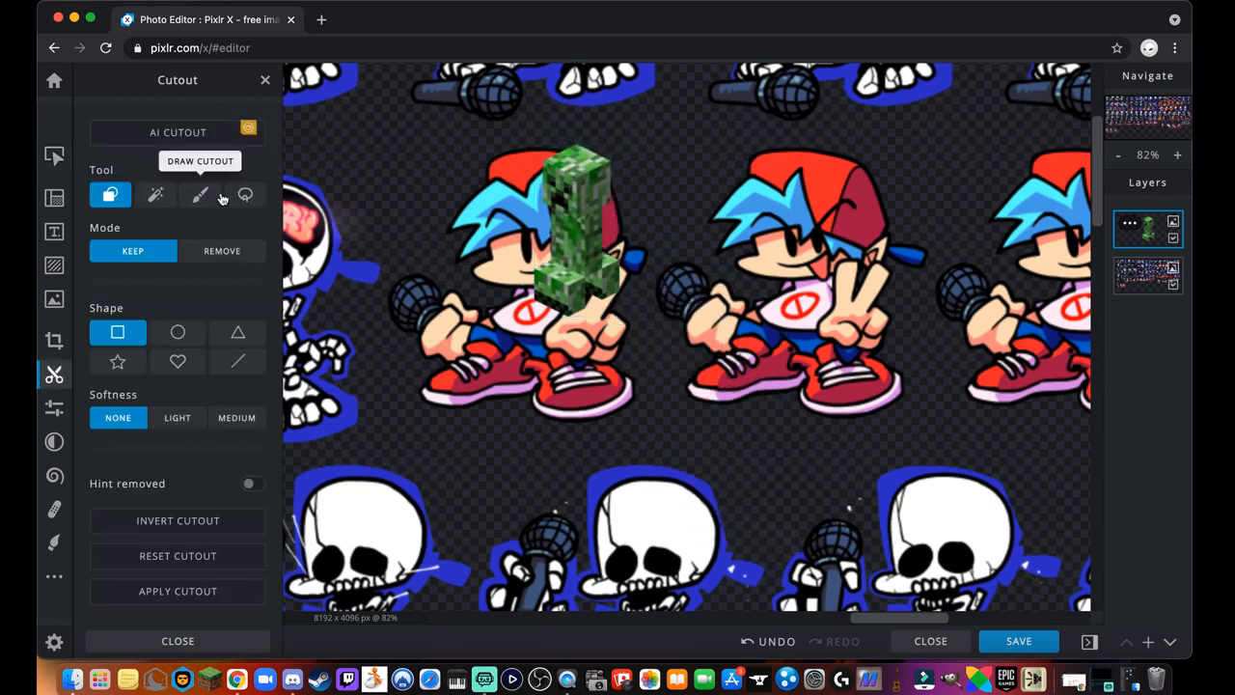
{"action": "scroll", "coordinate": [312, 166], "scroll_direction": "up", "scroll_amount": 3}
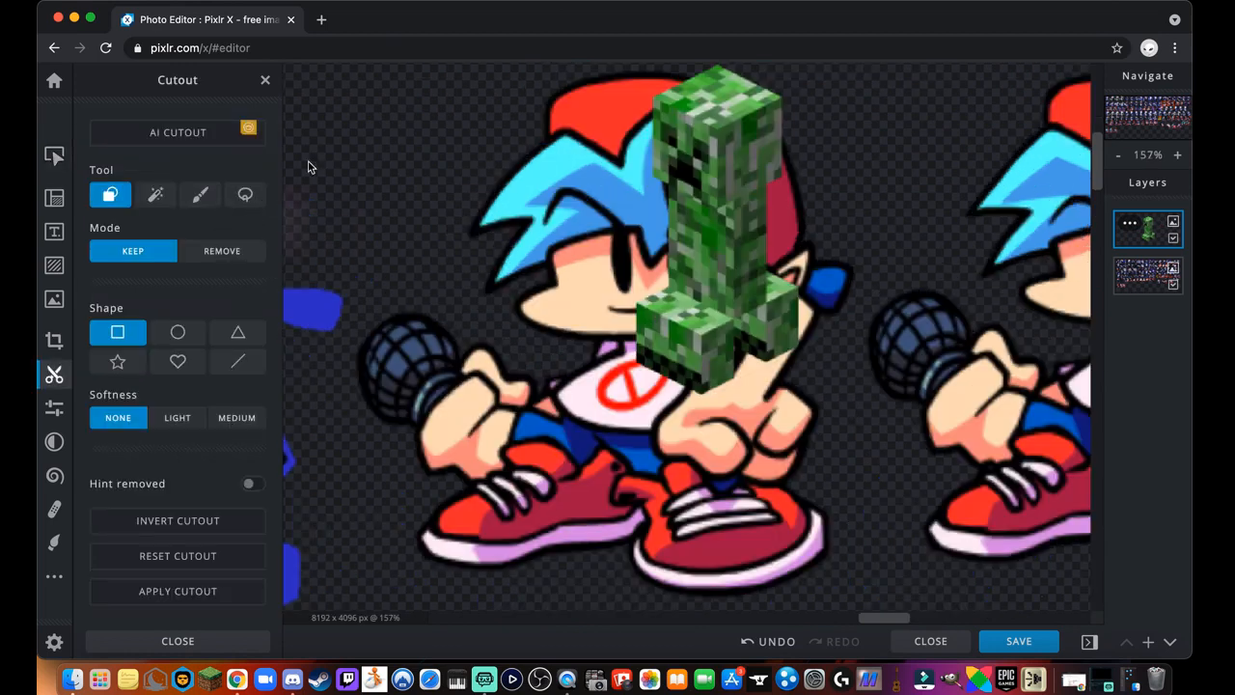
{"action": "left_click", "coordinate": [246, 198]}
{"action": "left_click", "coordinate": [228, 252]}
{"action": "mouse_move", "coordinate": [662, 184]}
{"action": "left_mouse_down"}
{"action": "mouse_move", "coordinate": [714, 211]}
{"action": "mouse_move", "coordinate": [823, 180]}
{"action": "mouse_move", "coordinate": [830, 334]}
{"action": "mouse_move", "coordinate": [782, 380]}
{"action": "mouse_move", "coordinate": [689, 396]}
{"action": "mouse_move", "coordinate": [634, 374]}
{"action": "mouse_move", "coordinate": [623, 266]}
{"action": "mouse_move", "coordinate": [662, 180]}
{"action": "left_mouse_up"}
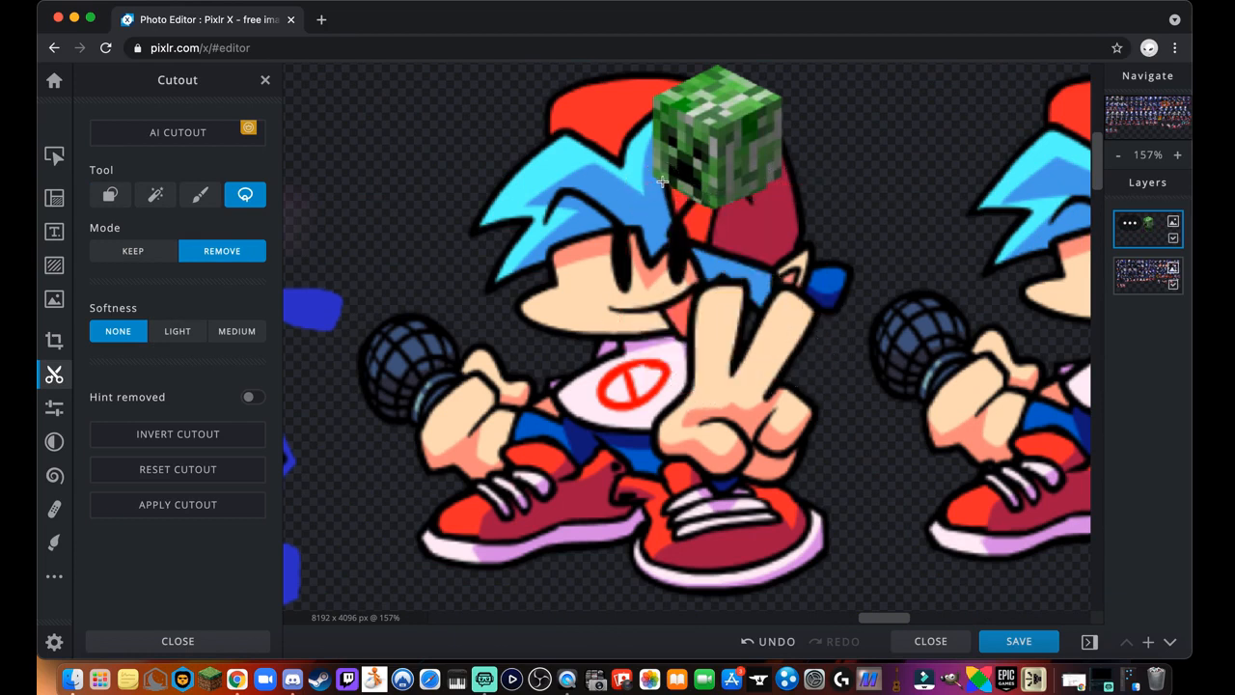
Enlarge the creeper head and place it over the face of the first peace-sign Boyfriend sprite.
{"action": "scroll", "coordinate": [662, 181], "scroll_direction": "down", "scroll_amount": 3}
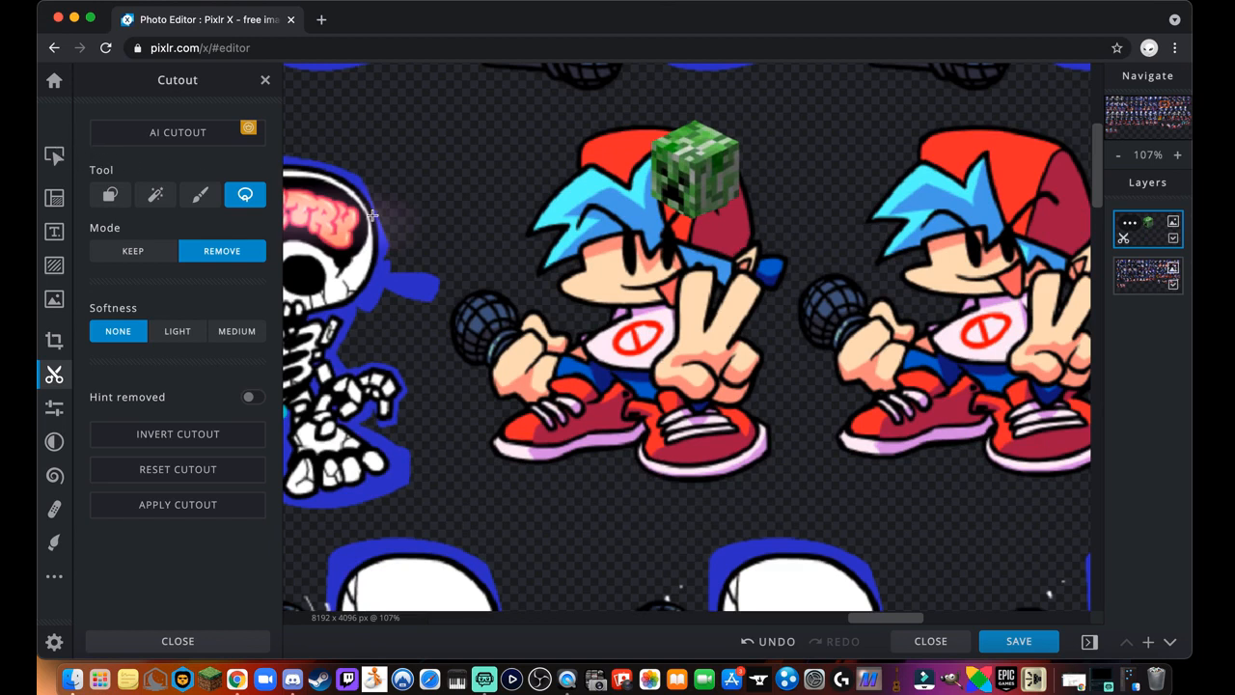
{"action": "left_click", "coordinate": [54, 155]}
{"action": "scroll", "coordinate": [676, 222], "scroll_direction": "down", "scroll_amount": 2}
{"action": "left_click_drag", "start_coordinate": [714, 236], "coordinate": [674, 245]}
{"action": "left_click_drag", "start_coordinate": [659, 318], "coordinate": [733, 470]}
{"action": "left_click_drag", "start_coordinate": [710, 318], "coordinate": [711, 326]}
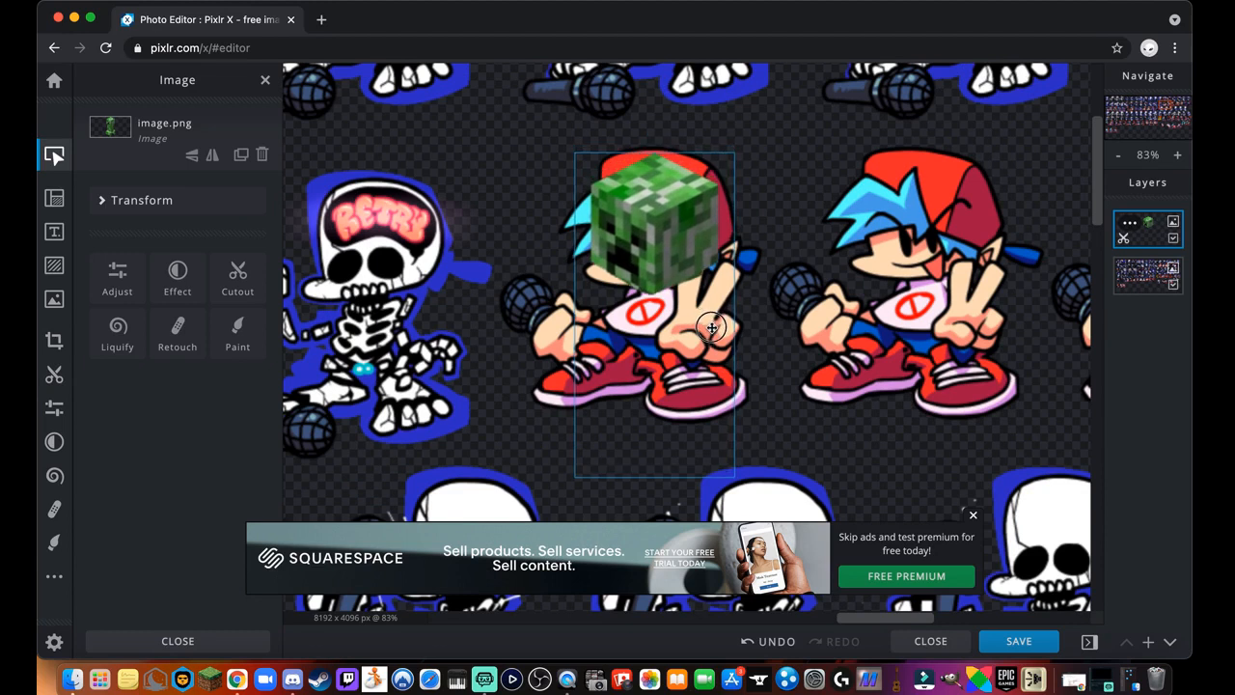
Reselect the creeper head layer and adjust its vertical position so the head covers the sprite's face.
{"action": "left_click", "coordinate": [819, 174]}
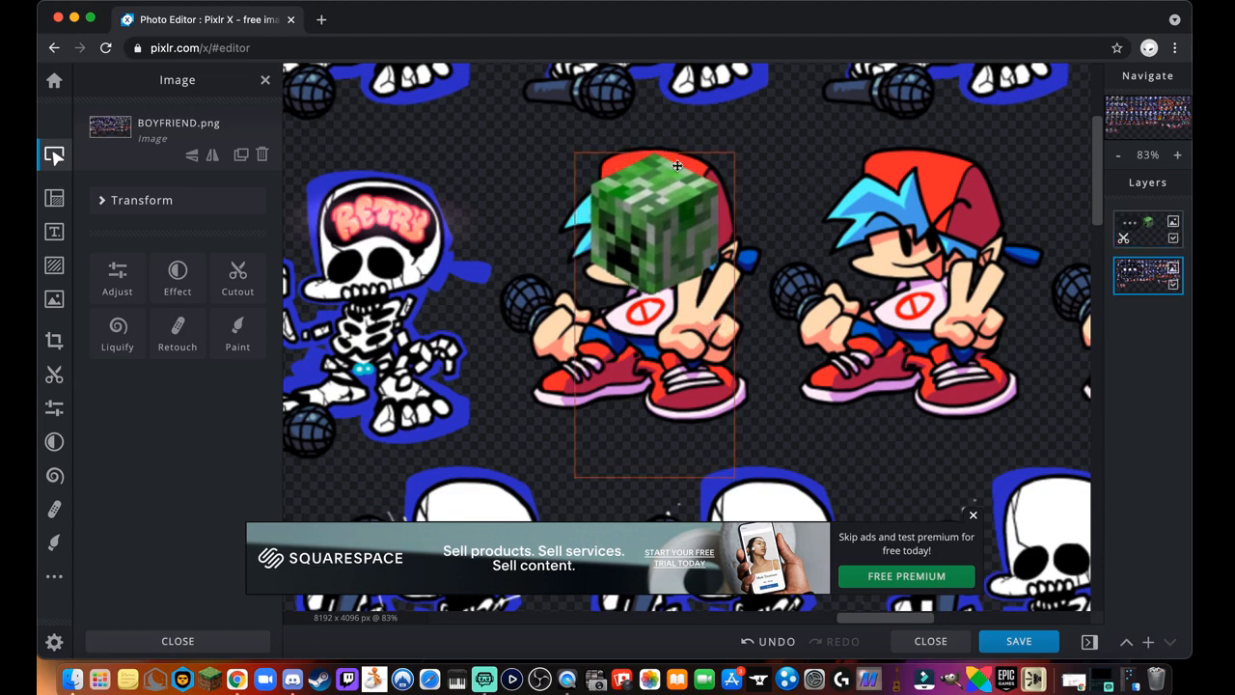
{"action": "left_click", "coordinate": [673, 193]}
{"action": "left_click_drag", "start_coordinate": [668, 302], "coordinate": [670, 289]}
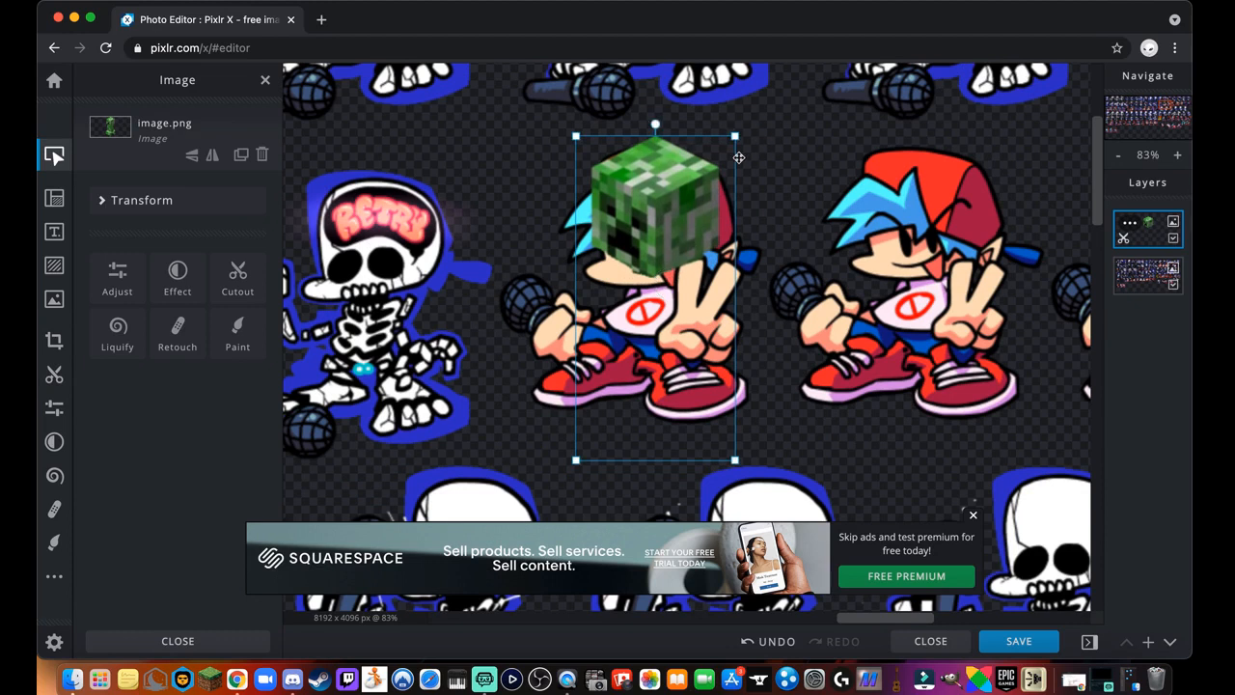
{"action": "left_click_drag", "start_coordinate": [663, 249], "coordinate": [665, 266]}
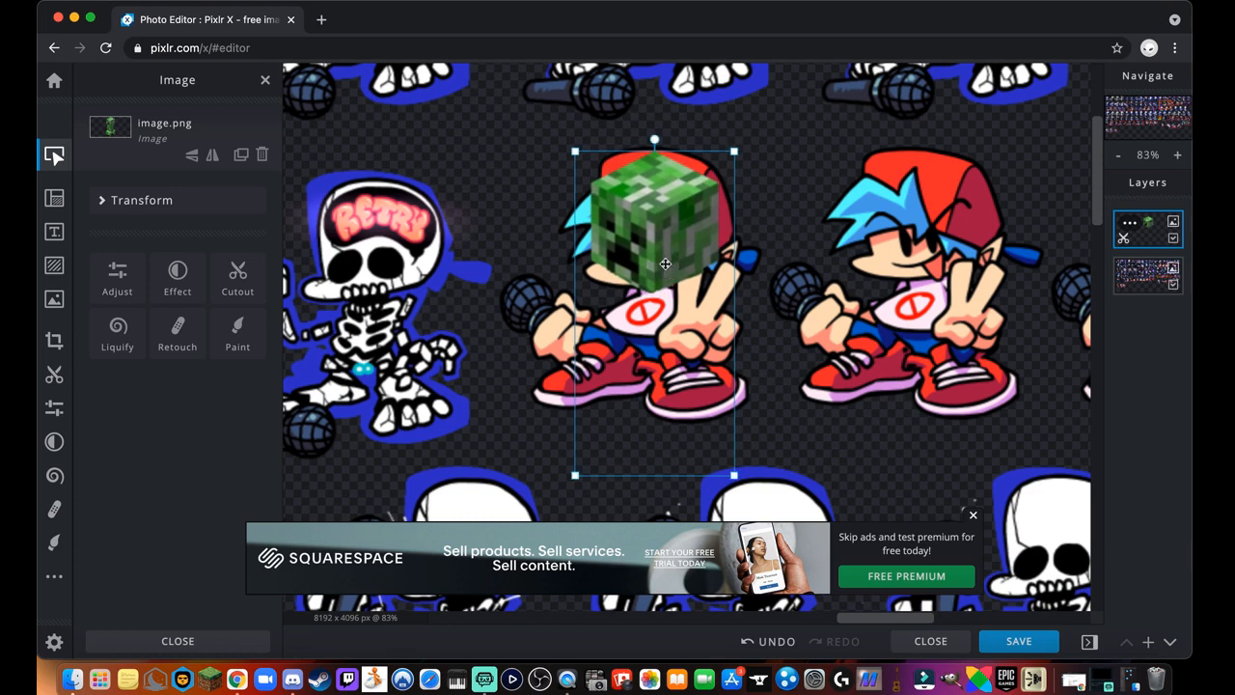
{"action": "scroll", "coordinate": [777, 256], "scroll_direction": "down", "scroll_amount": 2}
{"action": "scroll", "coordinate": [900, 261], "scroll_direction": "down", "scroll_amount": 3}
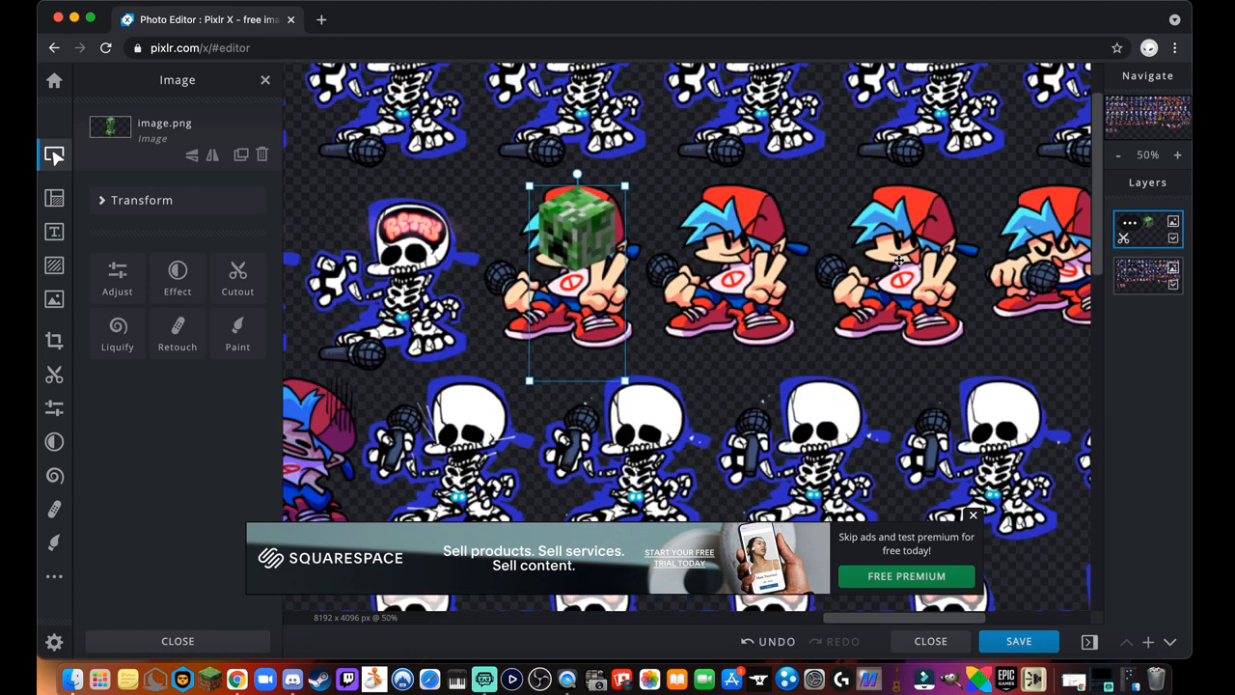
Duplicate the creeper head and place copies over the faces of the second and third peace-sign Boyfriend sprites.
{"action": "left_click_drag", "start_coordinate": [571, 236], "coordinate": [733, 242]}
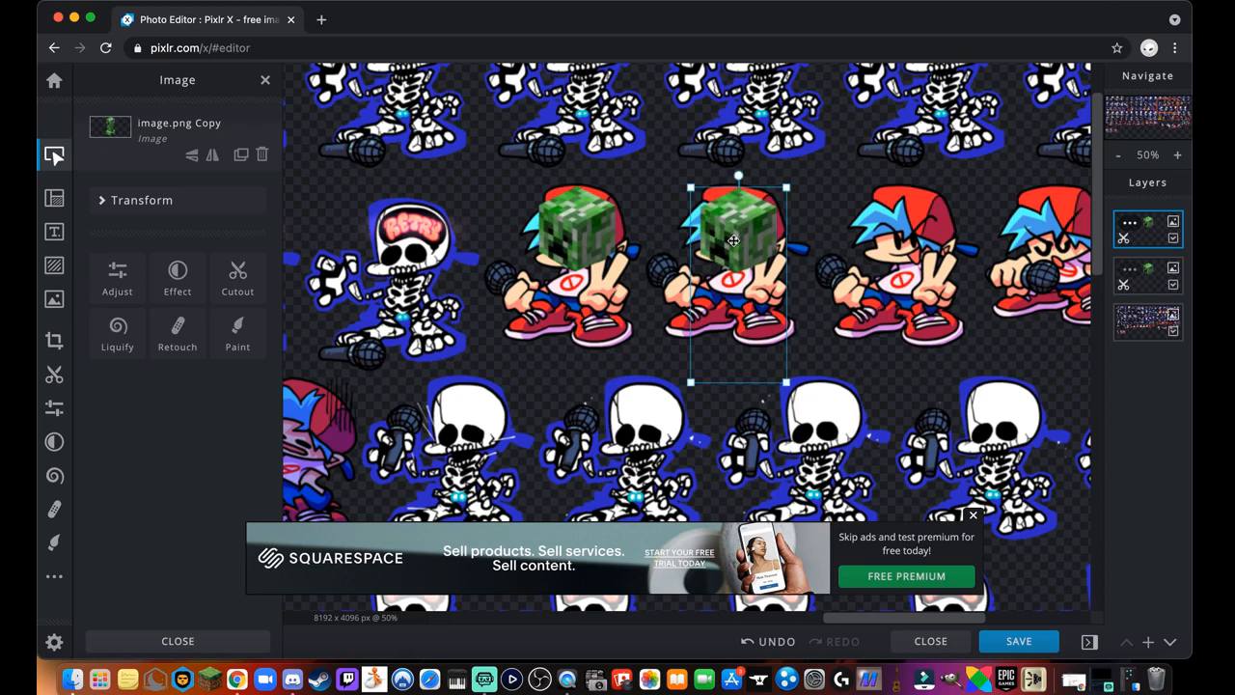
{"action": "left_click", "coordinate": [975, 519]}
{"action": "left_click_drag", "start_coordinate": [762, 229], "coordinate": [908, 225]}
Copy the creeper head onto the two microphone-holding sprites beside the peace-sign sprites, tilting it to match their faces.
{"action": "scroll", "coordinate": [1052, 150], "scroll_direction": "right", "scroll_amount": 5}
{"action": "left_click_drag", "start_coordinate": [680, 256], "coordinate": [830, 258]}
{"action": "left_click_drag", "start_coordinate": [823, 202], "coordinate": [803, 205]}
{"action": "left_click_drag", "start_coordinate": [807, 258], "coordinate": [958, 259]}
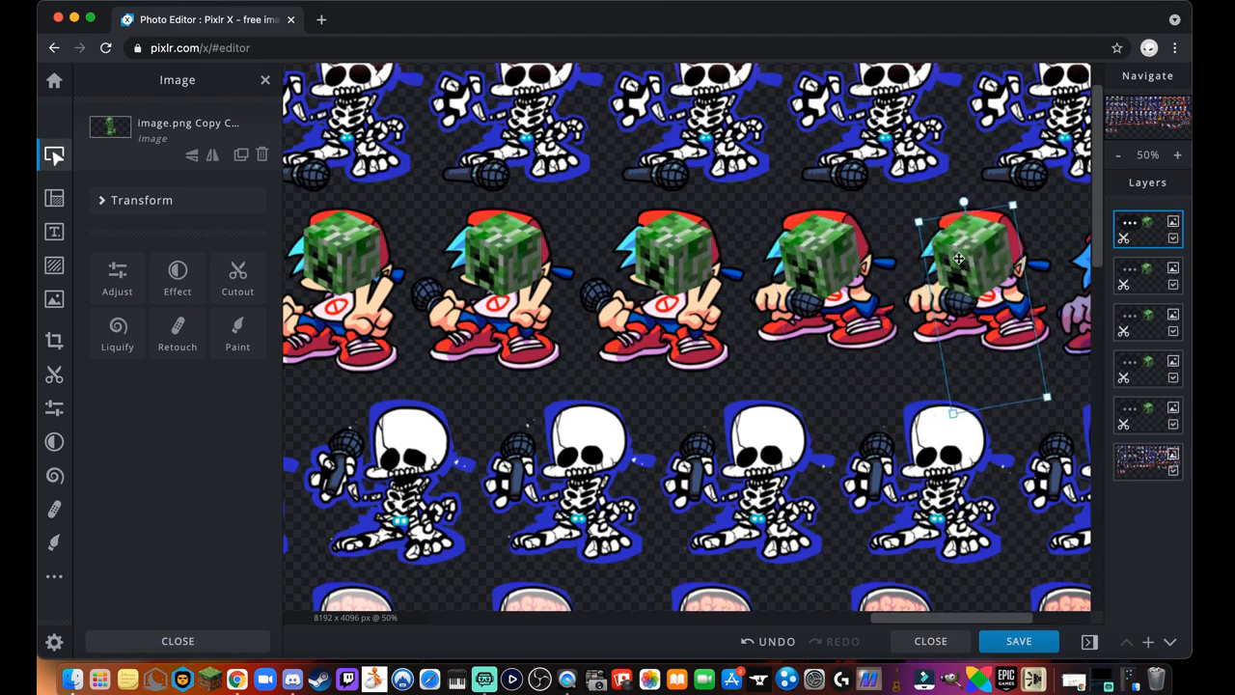
Draw a white brush stroke around the creeper-headed sprites in the second row.
{"action": "scroll", "coordinate": [979, 269], "scroll_direction": "down", "scroll_amount": 2}
{"action": "left_click_drag", "start_coordinate": [1158, 107], "coordinate": [1165, 107]}
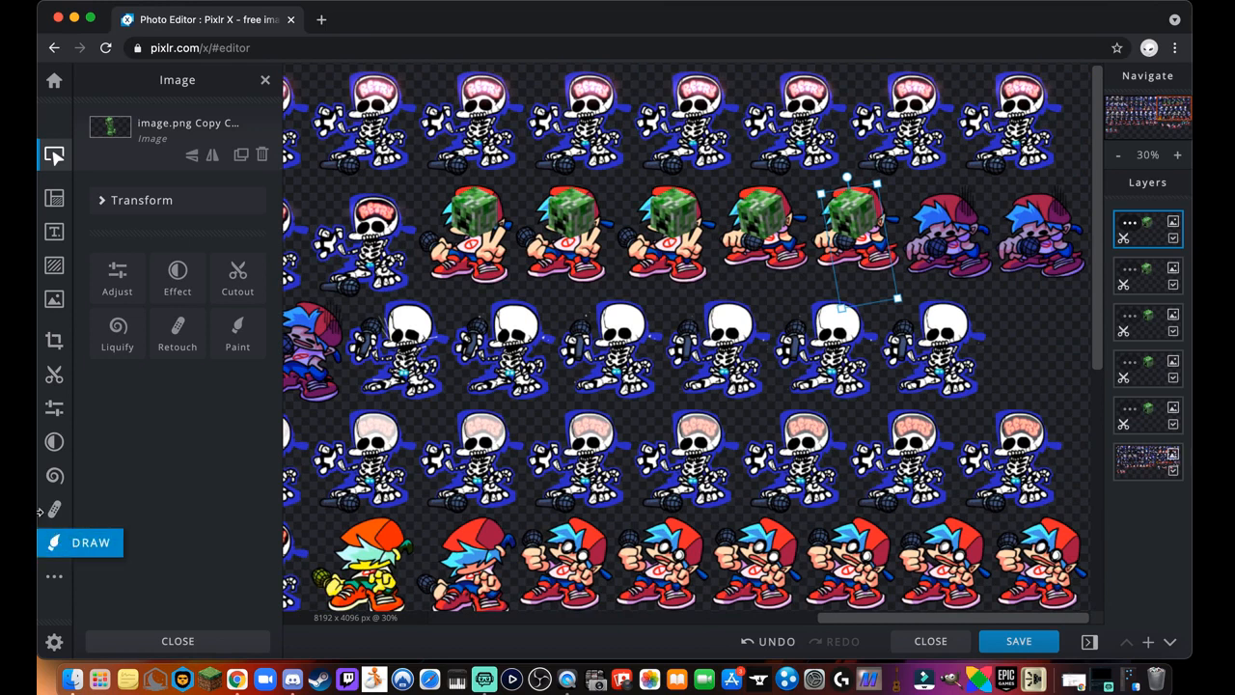
{"action": "left_click", "coordinate": [54, 542]}
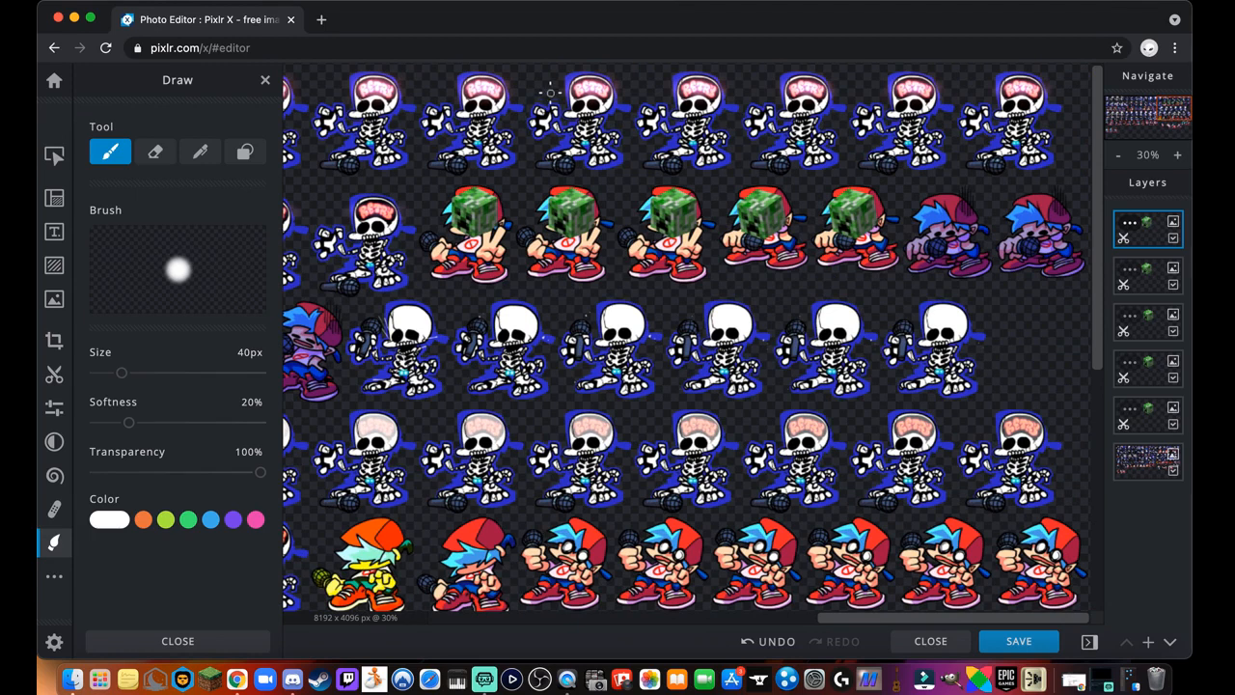
{"action": "mouse_move", "coordinate": [645, 235]}
{"action": "left_mouse_down"}
{"action": "mouse_move", "coordinate": [577, 269]}
{"action": "mouse_move", "coordinate": [712, 226]}
{"action": "left_mouse_up"}
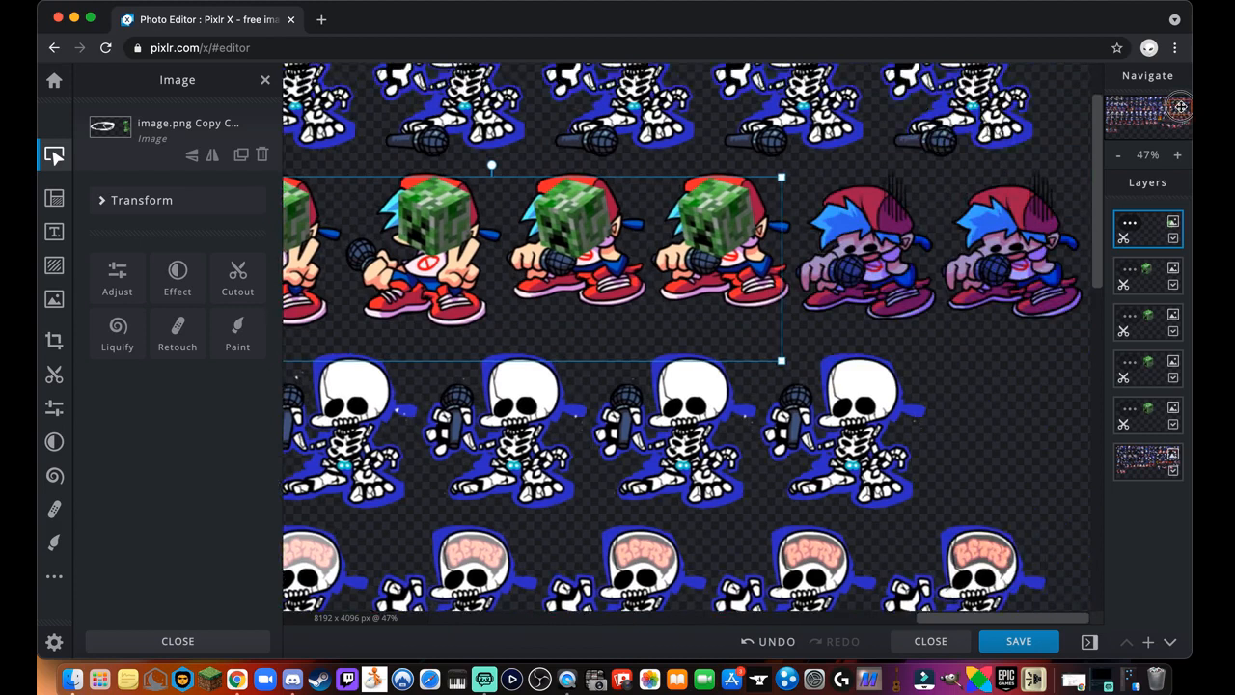
Delete the brush-marked head layer and place a fresh creeper head copy over the second microphone-holding sprite.
{"action": "left_click", "coordinate": [780, 241]}
{"action": "key", "text": "Delete"}
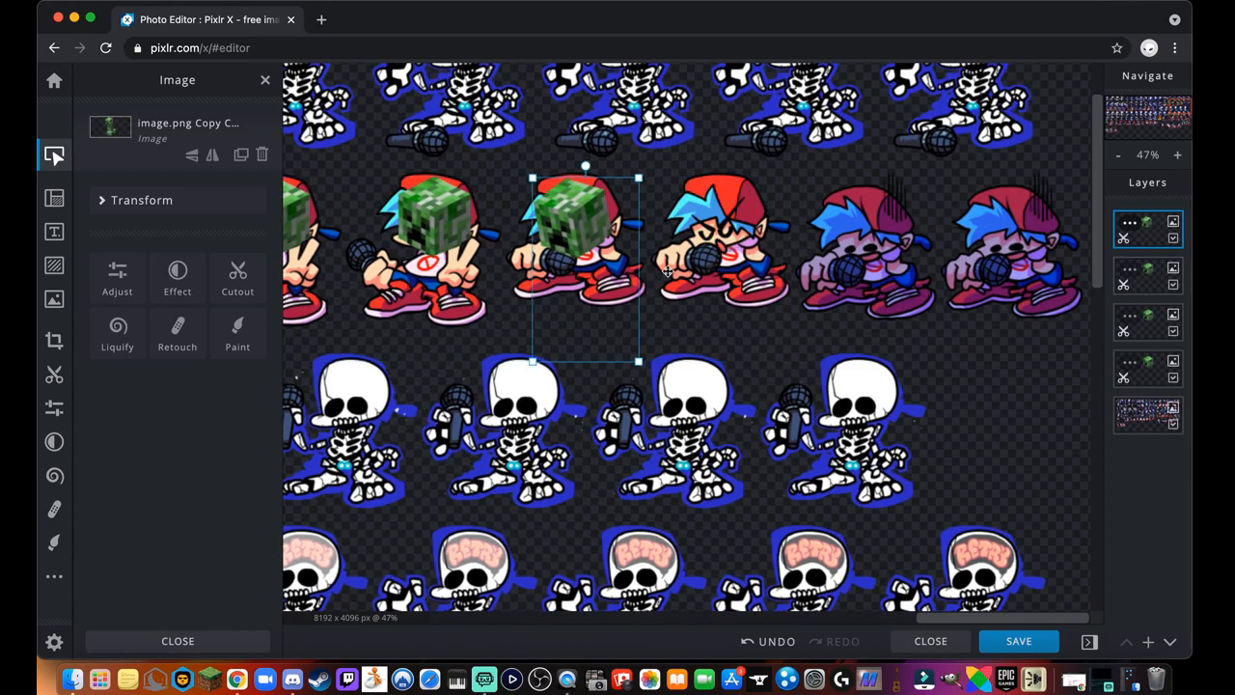
{"action": "left_click_drag", "start_coordinate": [583, 269], "coordinate": [727, 268]}
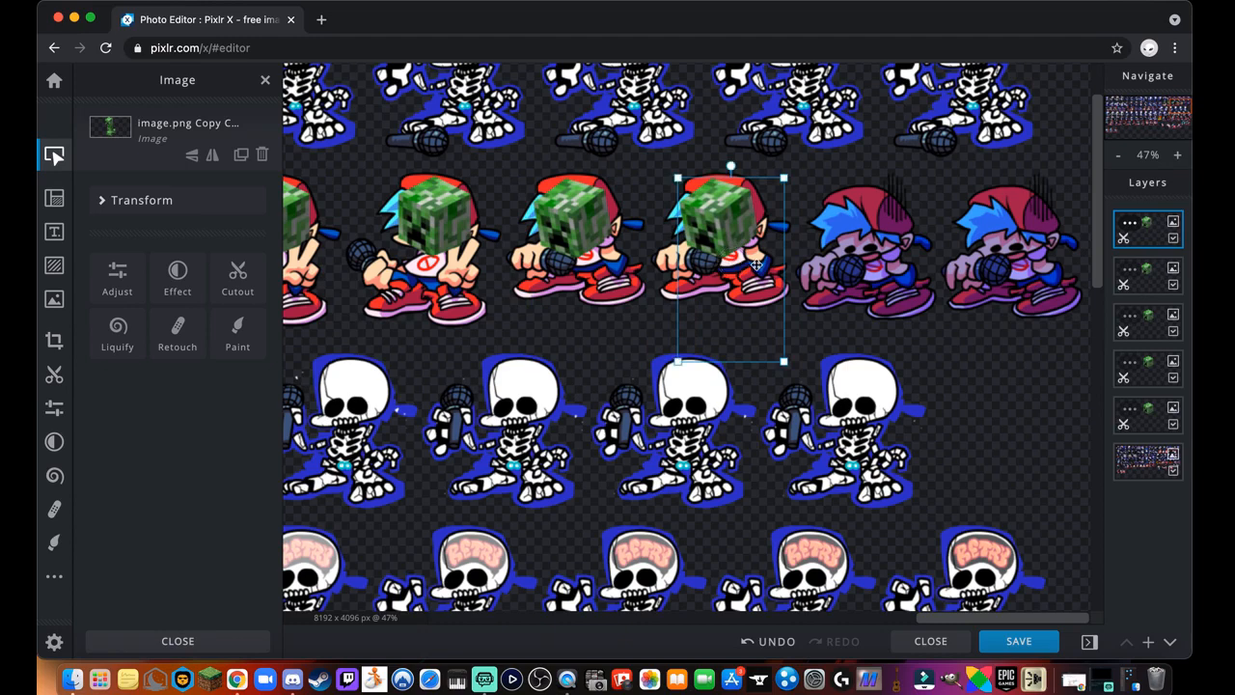
Copy the creeper head onto the normally coloured Boyfriend sprites in the third row, tilting it to fit the faces.
{"action": "scroll", "coordinate": [757, 265], "scroll_direction": "down", "scroll_amount": 5}
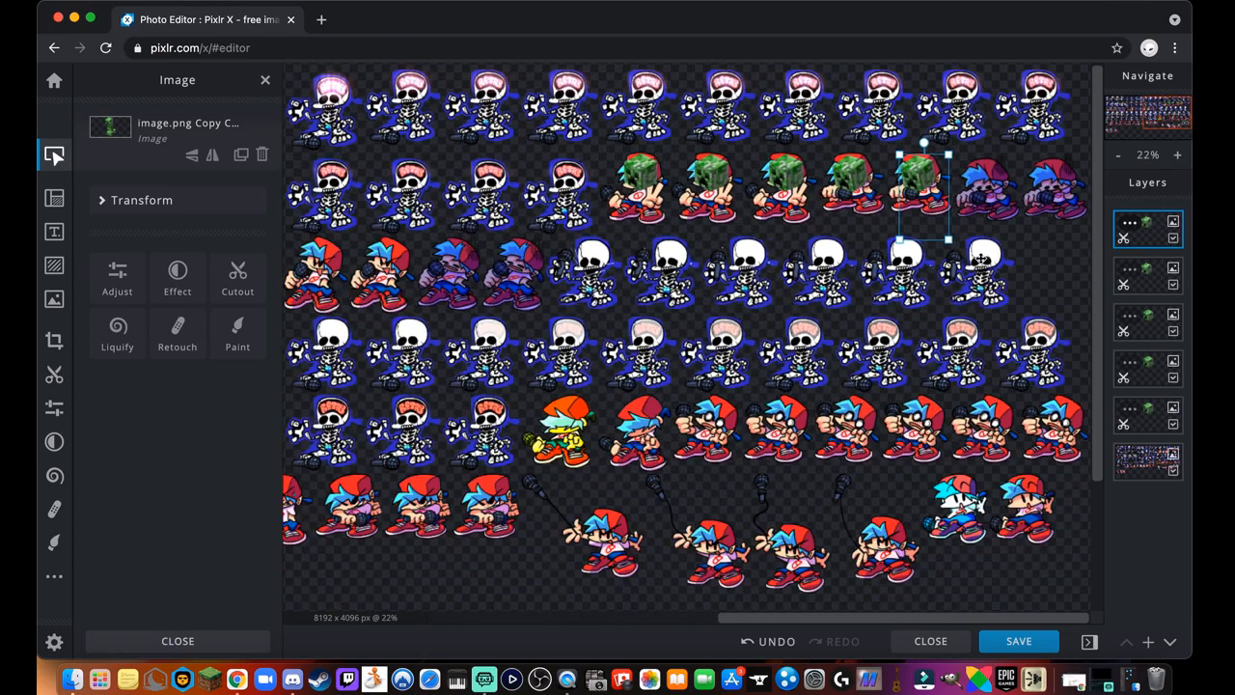
{"action": "left_click_drag", "start_coordinate": [1174, 115], "coordinate": [1157, 118]}
{"action": "left_click", "coordinate": [853, 177]}
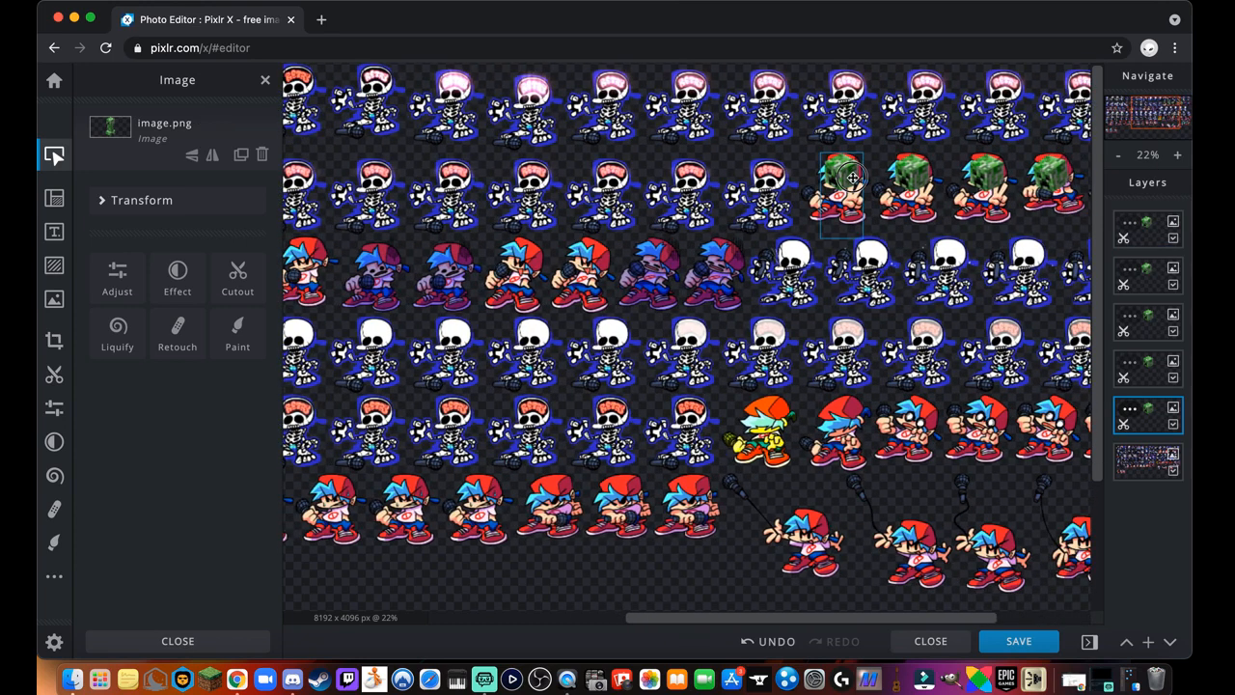
{"action": "left_click_drag", "start_coordinate": [853, 177], "coordinate": [592, 232]}
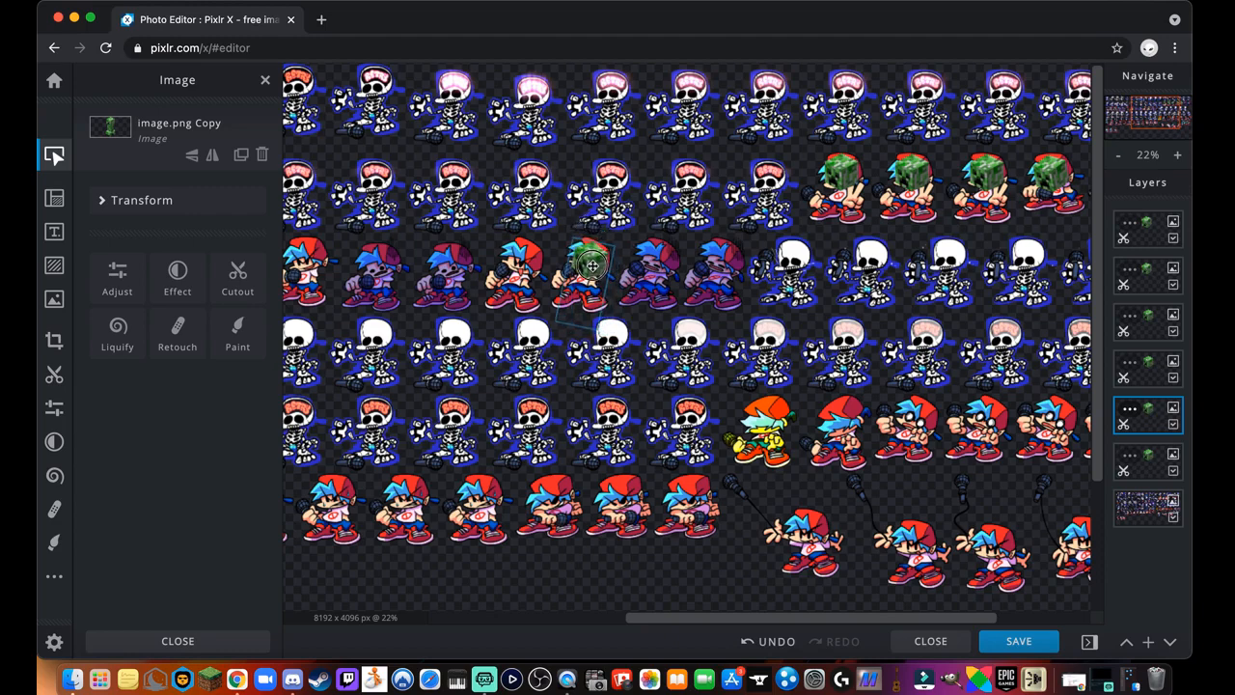
{"action": "left_click_drag", "start_coordinate": [683, 220], "coordinate": [675, 224]}
{"action": "left_click_drag", "start_coordinate": [502, 214], "coordinate": [507, 210]}
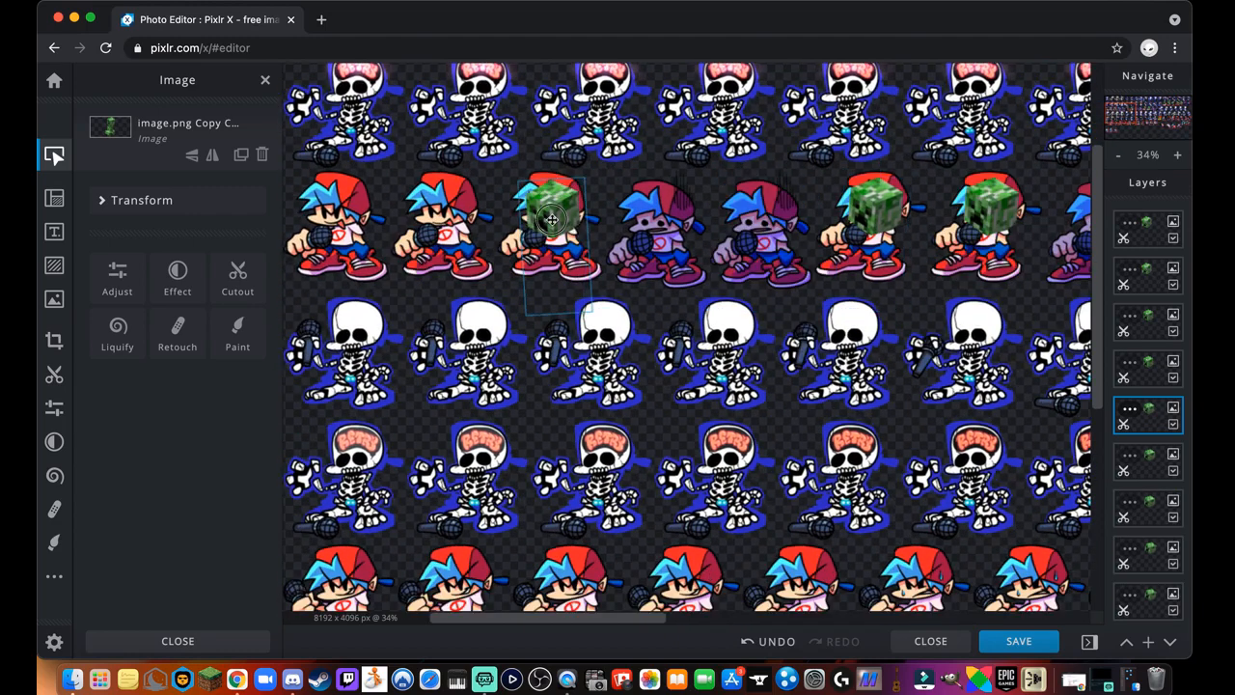
{"action": "left_click_drag", "start_coordinate": [549, 208], "coordinate": [344, 224]}
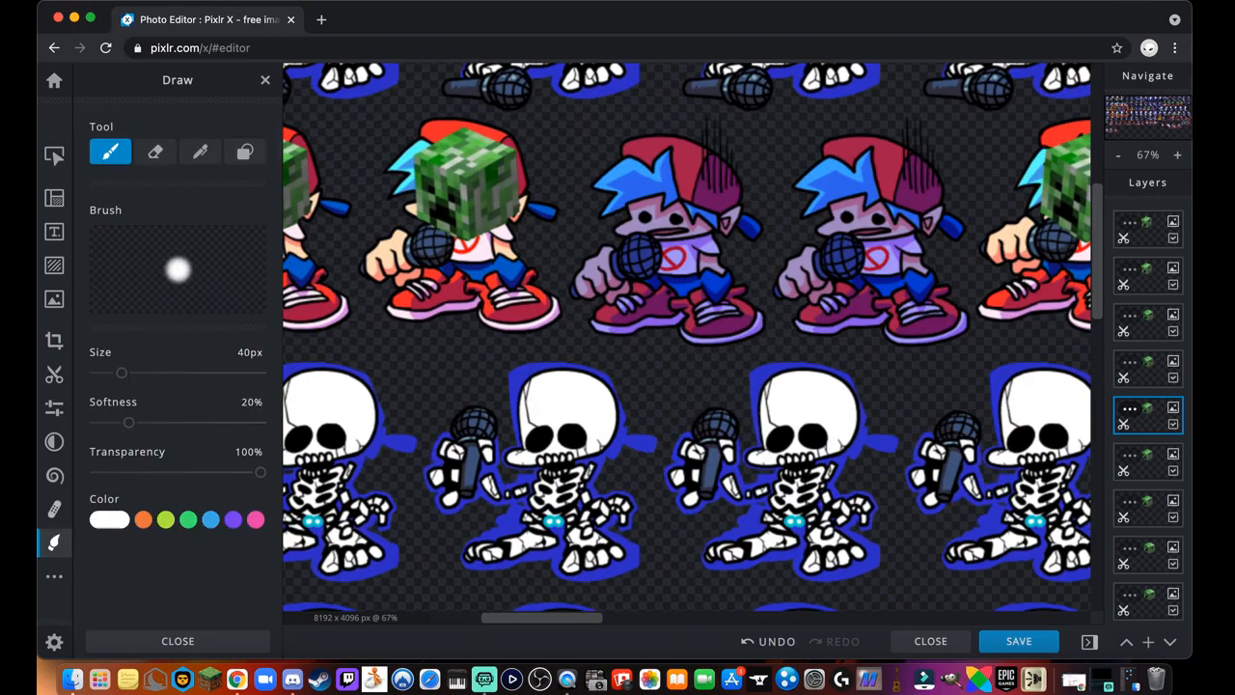
Copy the creeper head over the faces of the first nine Boyfriend sprites in the sixth row.
{"action": "scroll", "coordinate": [697, 160], "scroll_direction": "down", "scroll_amount": 8}
{"action": "left_click_drag", "start_coordinate": [1137, 110], "coordinate": [1122, 118]}
{"action": "left_click", "coordinate": [55, 155]}
{"action": "mouse_move", "coordinate": [337, 82]}
{"action": "left_mouse_down"}
{"action": "mouse_move", "coordinate": [330, 385]}
{"action": "mouse_move", "coordinate": [426, 384]}
{"action": "left_mouse_up"}
{"action": "left_click_drag", "start_coordinate": [425, 384], "coordinate": [904, 386]}
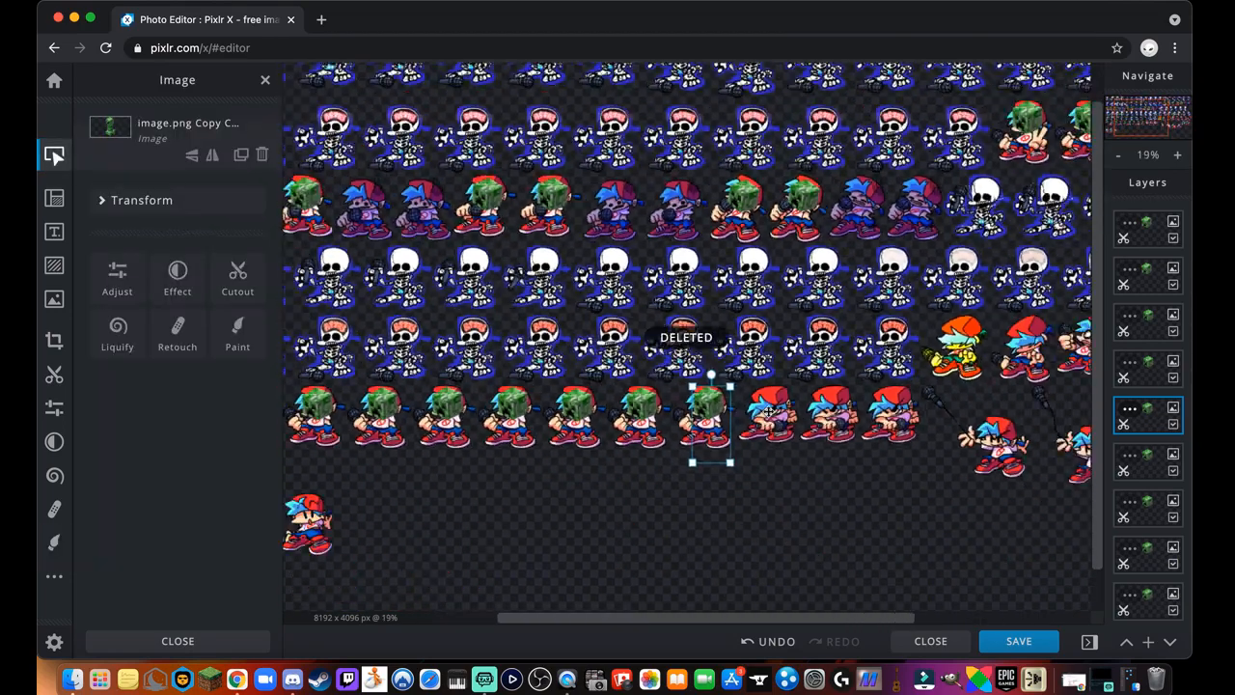
Deselect all layers and download the edited sprite sheet as a PNG named BOYFRIEND at 8192 x 4096.
{"action": "scroll", "coordinate": [768, 412], "scroll_direction": "down", "scroll_amount": 5}
{"action": "left_click", "coordinate": [764, 459]}
{"action": "left_click", "coordinate": [665, 557]}
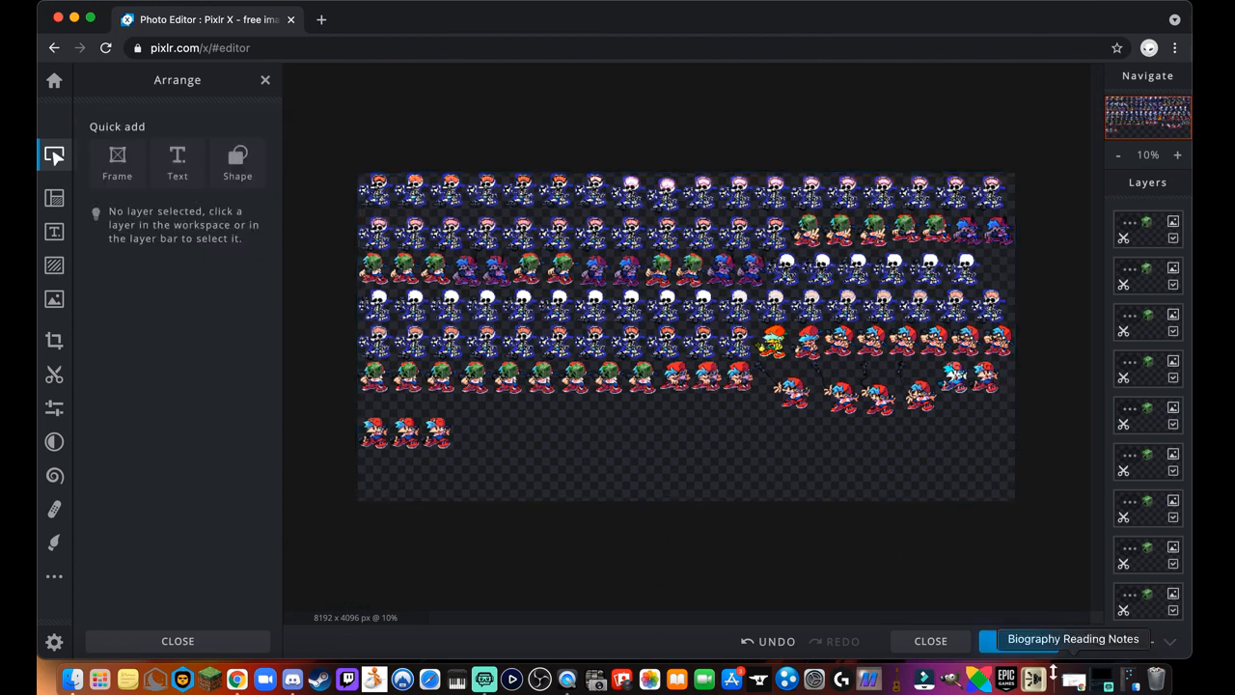
{"action": "left_click", "coordinate": [1020, 642]}
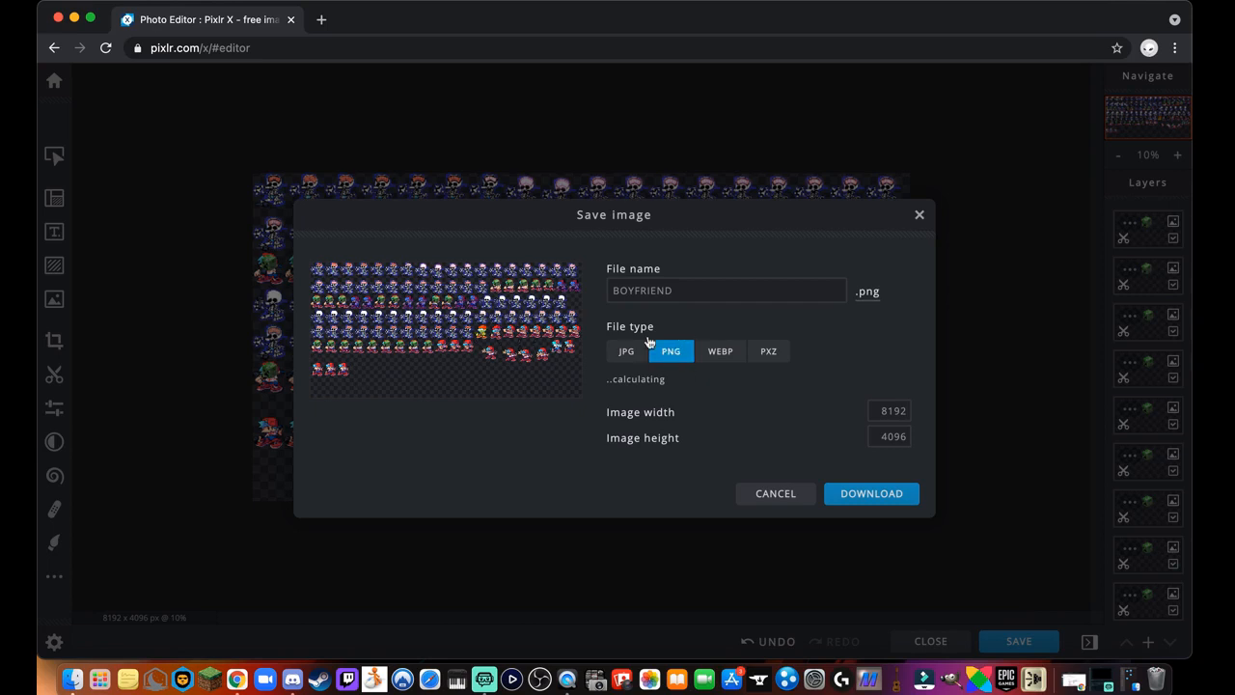
{"action": "left_click", "coordinate": [866, 494]}
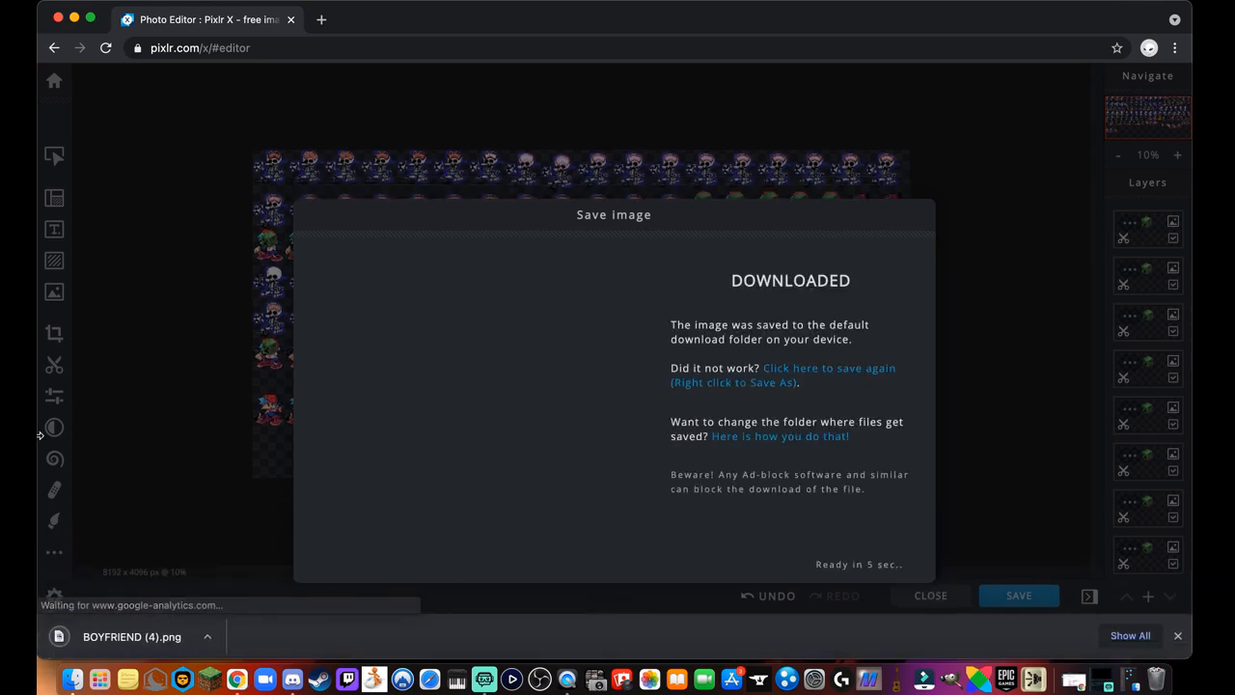
Place the downloaded sprite sheet on the desktop and rename it BOYFRIEND.png.
{"action": "left_click_drag", "start_coordinate": [38, 427], "coordinate": [404, 442]}
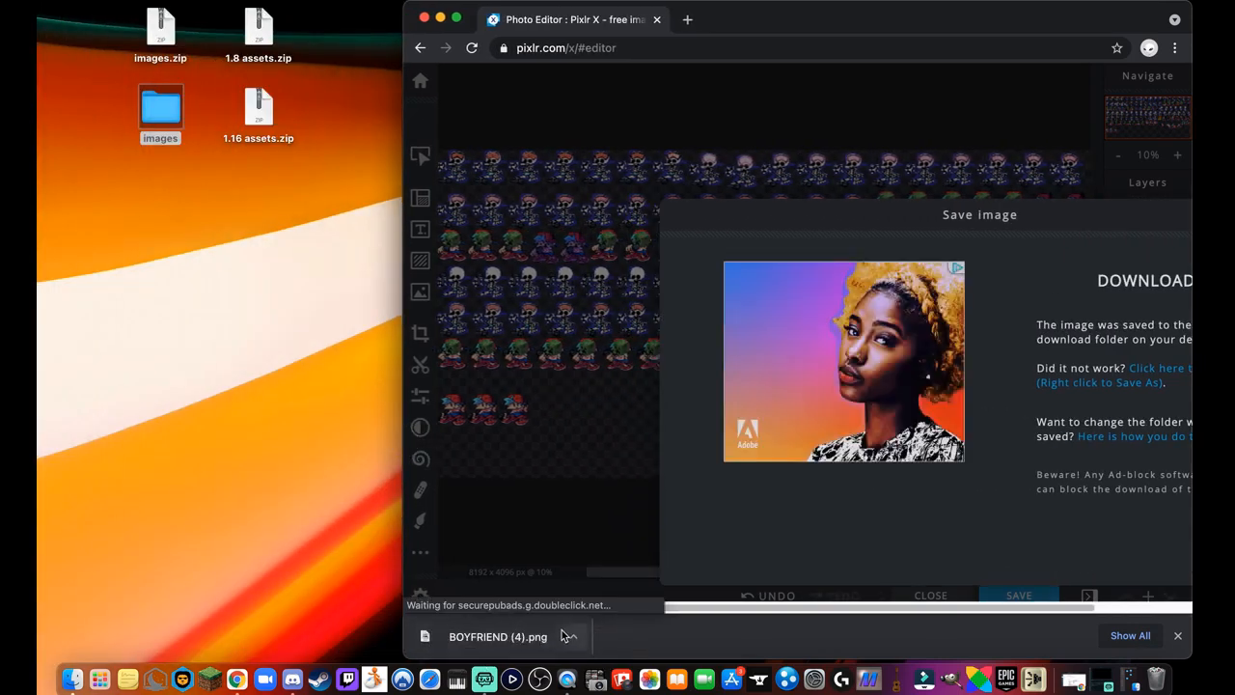
{"action": "left_click_drag", "start_coordinate": [530, 634], "coordinate": [166, 347]}
{"action": "right_click", "coordinate": [155, 339]}
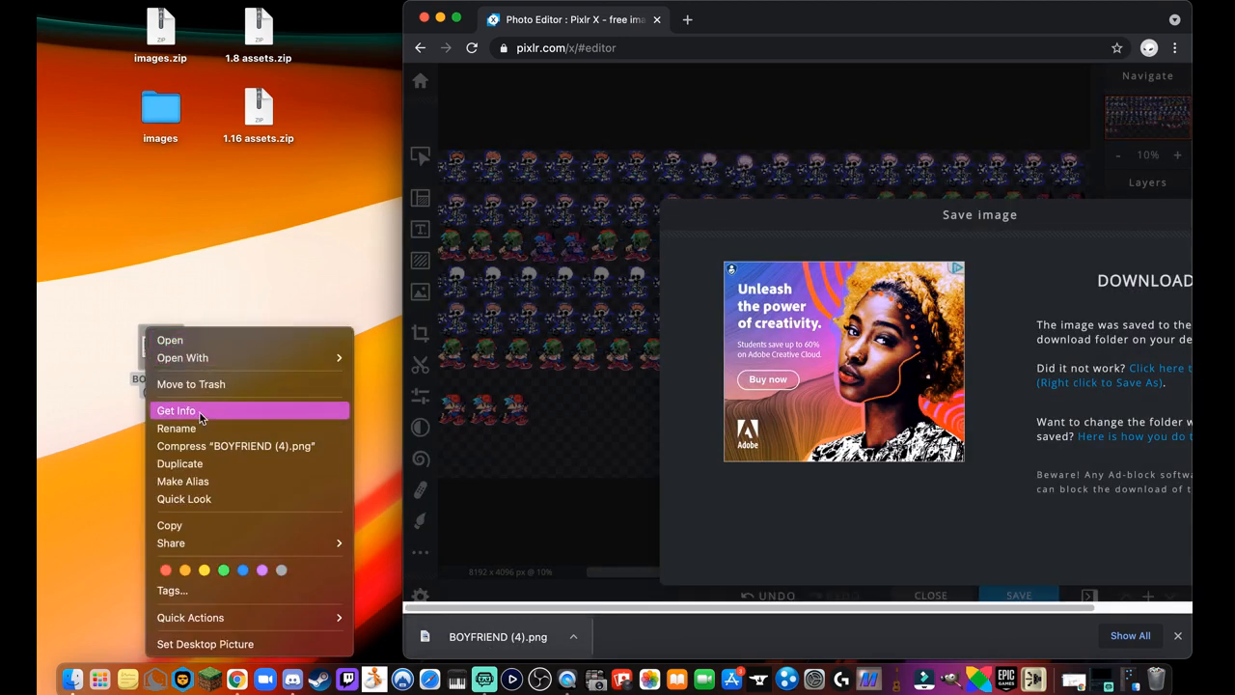
{"action": "left_click", "coordinate": [162, 428]}
{"action": "left_click", "coordinate": [172, 380]}
{"action": "key", "text": "BackSpace"}
{"action": "key", "text": "BackSpace"}
{"action": "key", "text": "BackSpace"}
{"action": "key", "text": "BackSpace"}
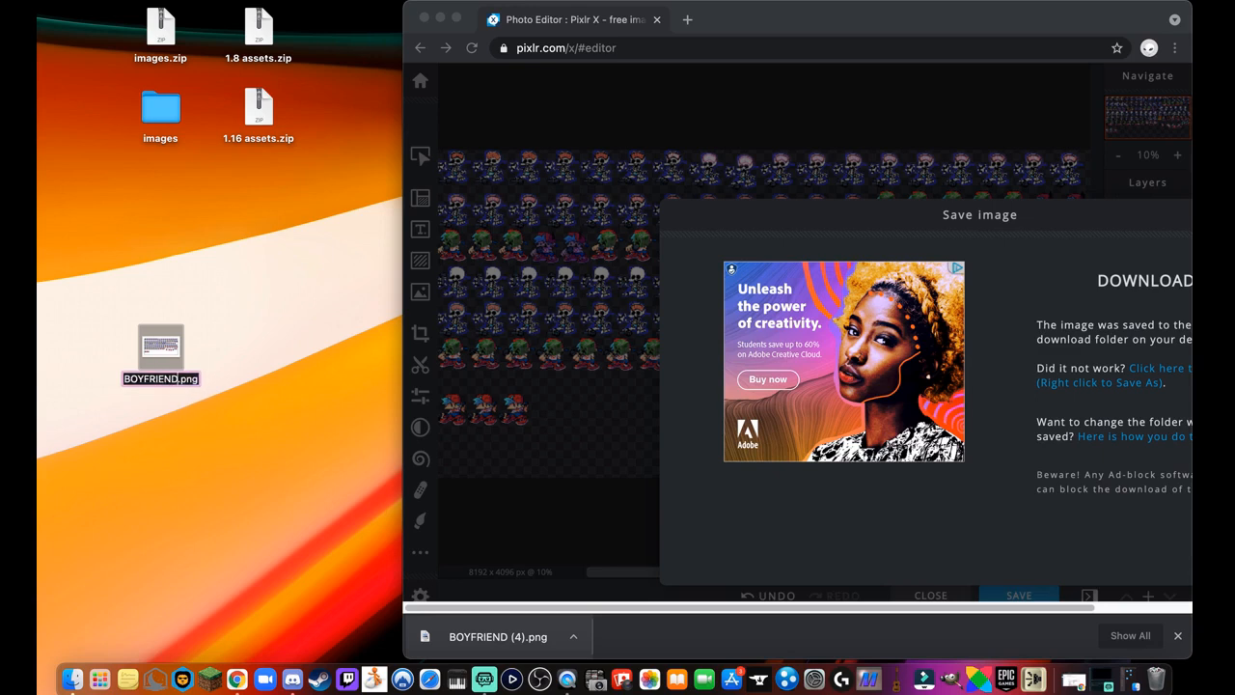
{"action": "left_click", "coordinate": [213, 457]}
Move BOYFRIEND.png into the desktop images folder, replacing the older file, and close the folder window.
{"action": "left_click", "coordinate": [169, 118]}
{"action": "double_click", "coordinate": [168, 118]}
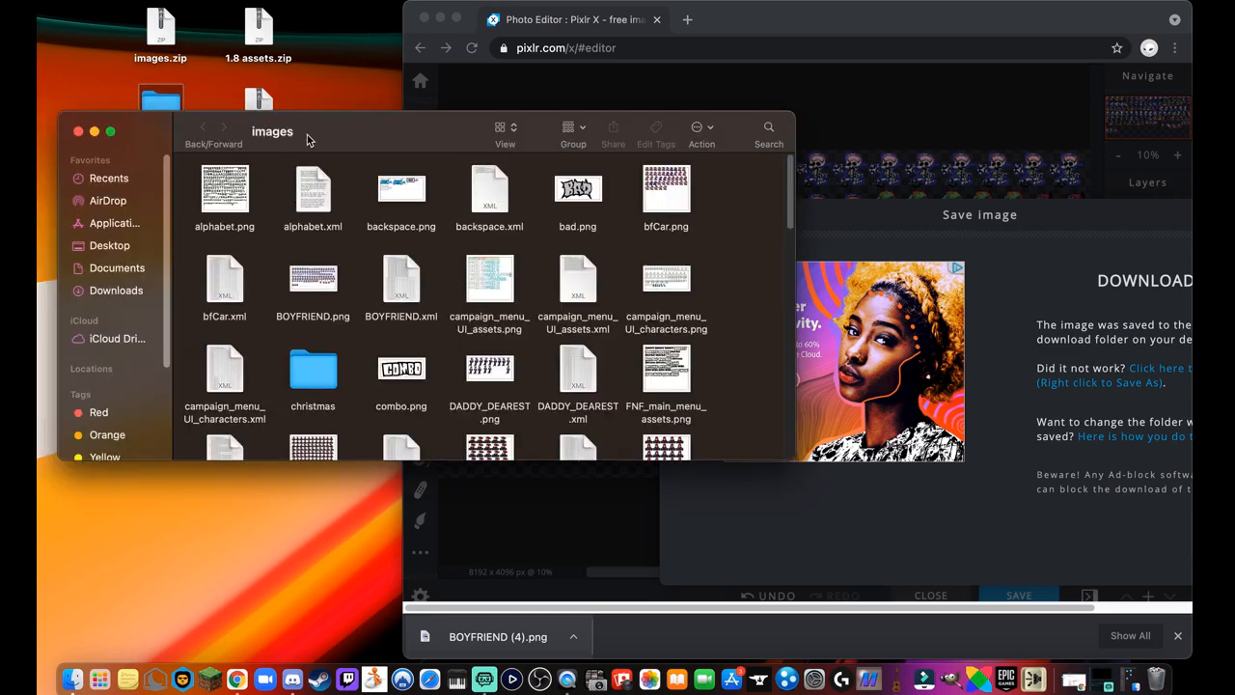
{"action": "left_click_drag", "start_coordinate": [307, 134], "coordinate": [562, 107]}
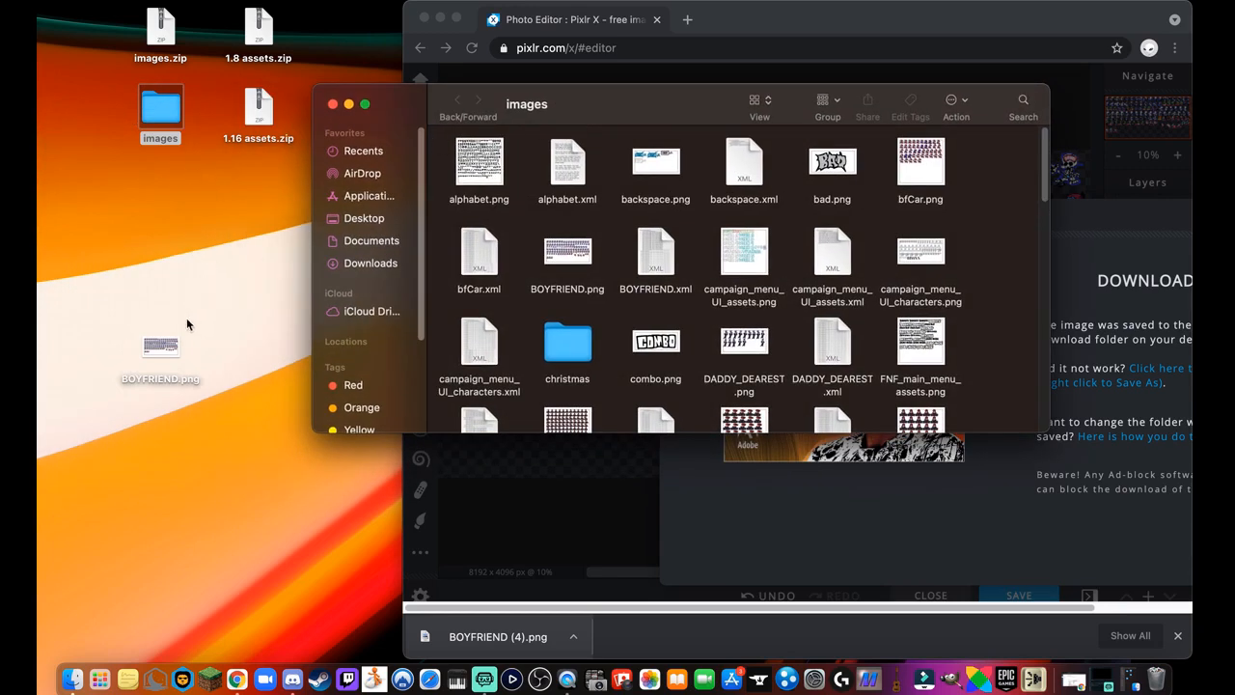
{"action": "left_click_drag", "start_coordinate": [161, 343], "coordinate": [584, 296]}
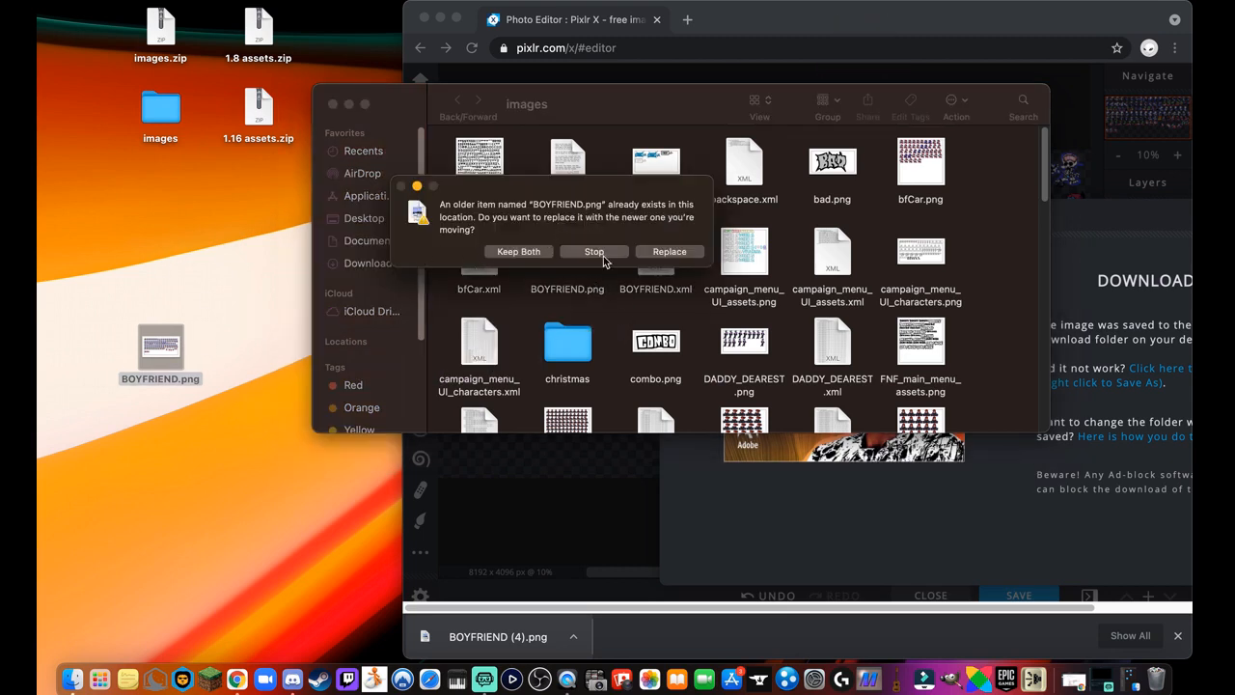
{"action": "left_click", "coordinate": [663, 254]}
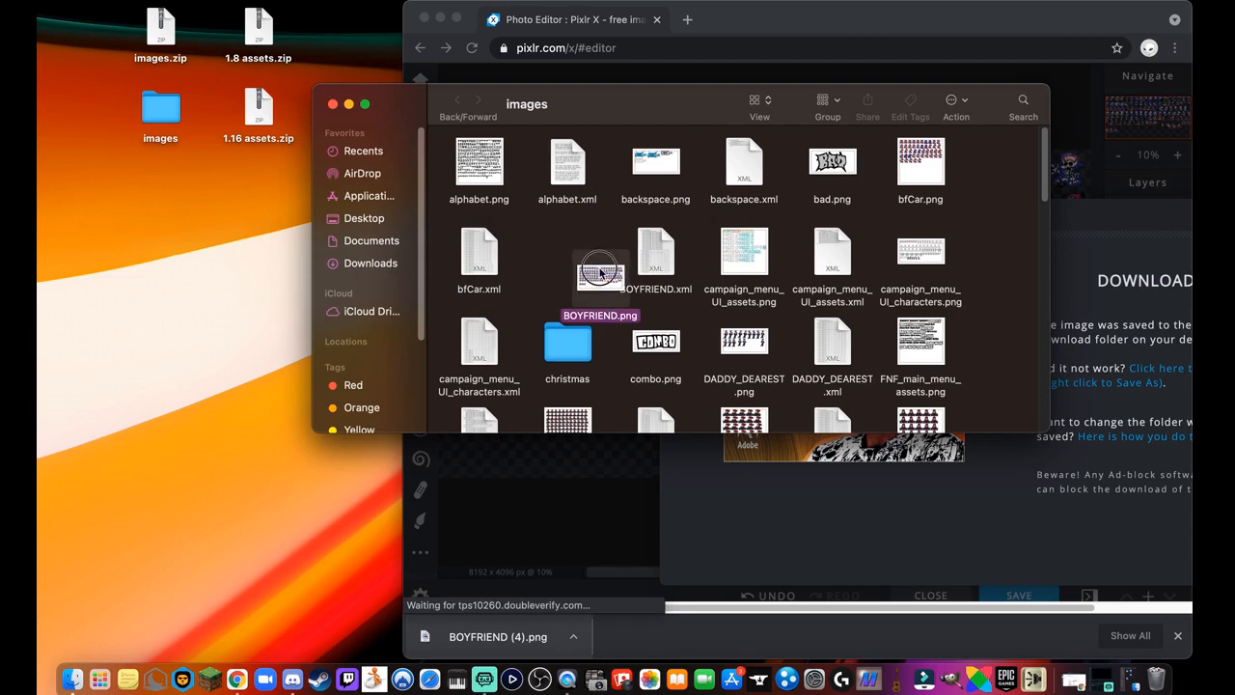
{"action": "left_click_drag", "start_coordinate": [628, 110], "coordinate": [548, 129]}
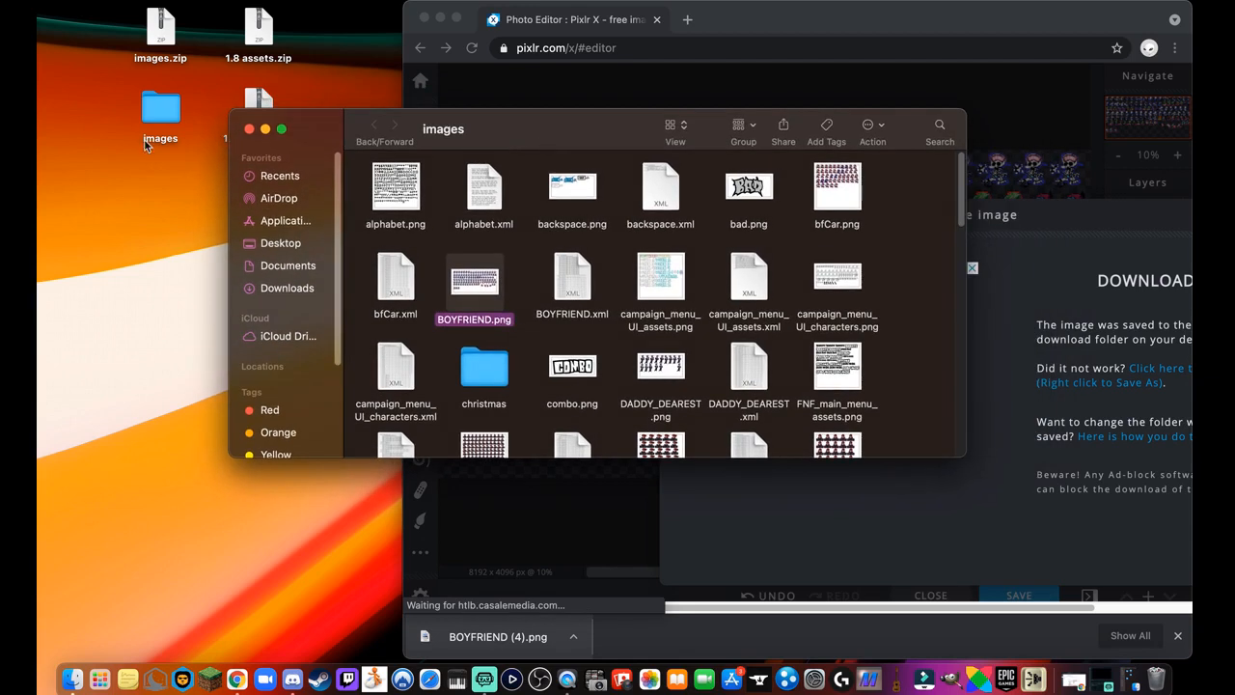
{"action": "left_click", "coordinate": [252, 122]}
Restore the minimized assets folder window and position it beside the desktop images folder.
{"action": "left_click", "coordinate": [169, 140]}
{"action": "left_click_drag", "start_coordinate": [849, 10], "coordinate": [800, 11]}
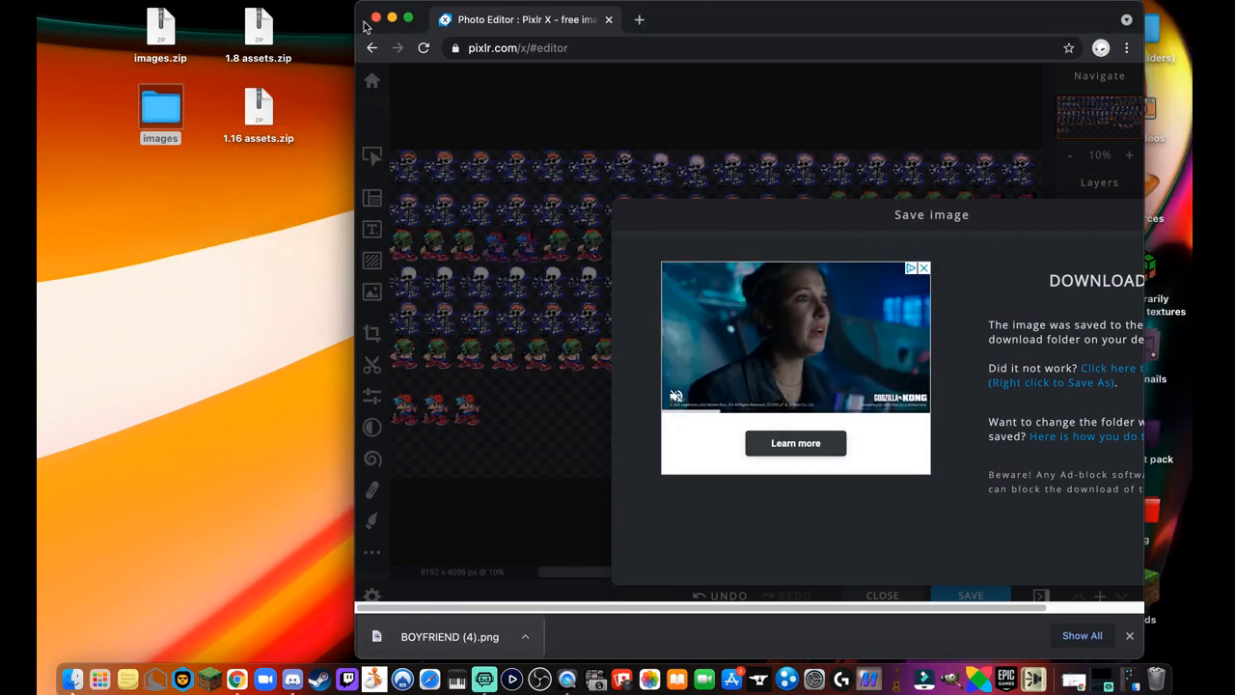
{"action": "left_click_drag", "start_coordinate": [723, 34], "coordinate": [771, 33]}
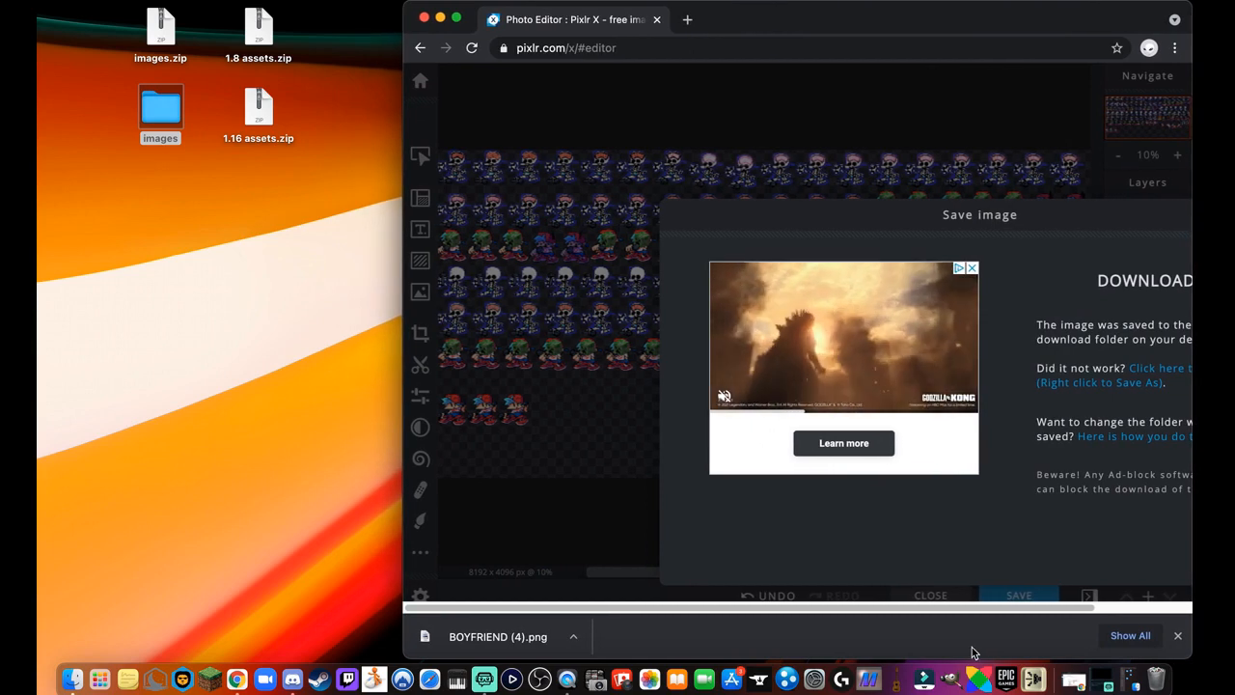
{"action": "left_click", "coordinate": [1124, 681]}
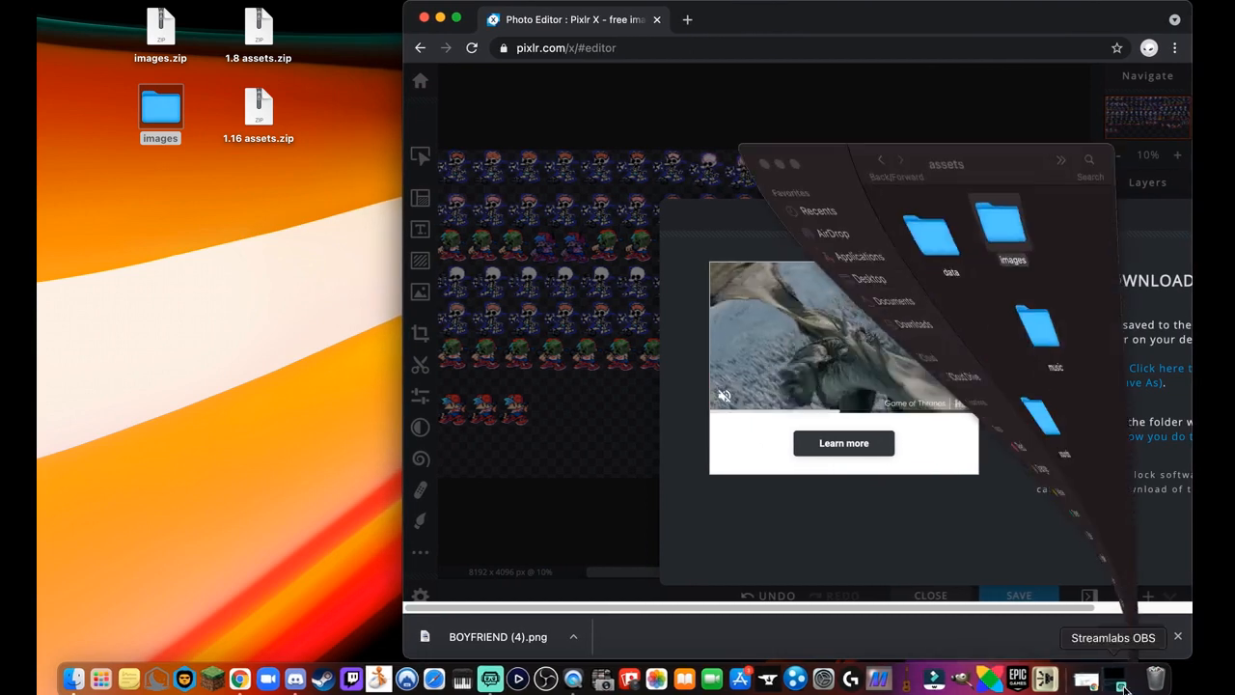
{"action": "left_click_drag", "start_coordinate": [989, 105], "coordinate": [938, 42]}
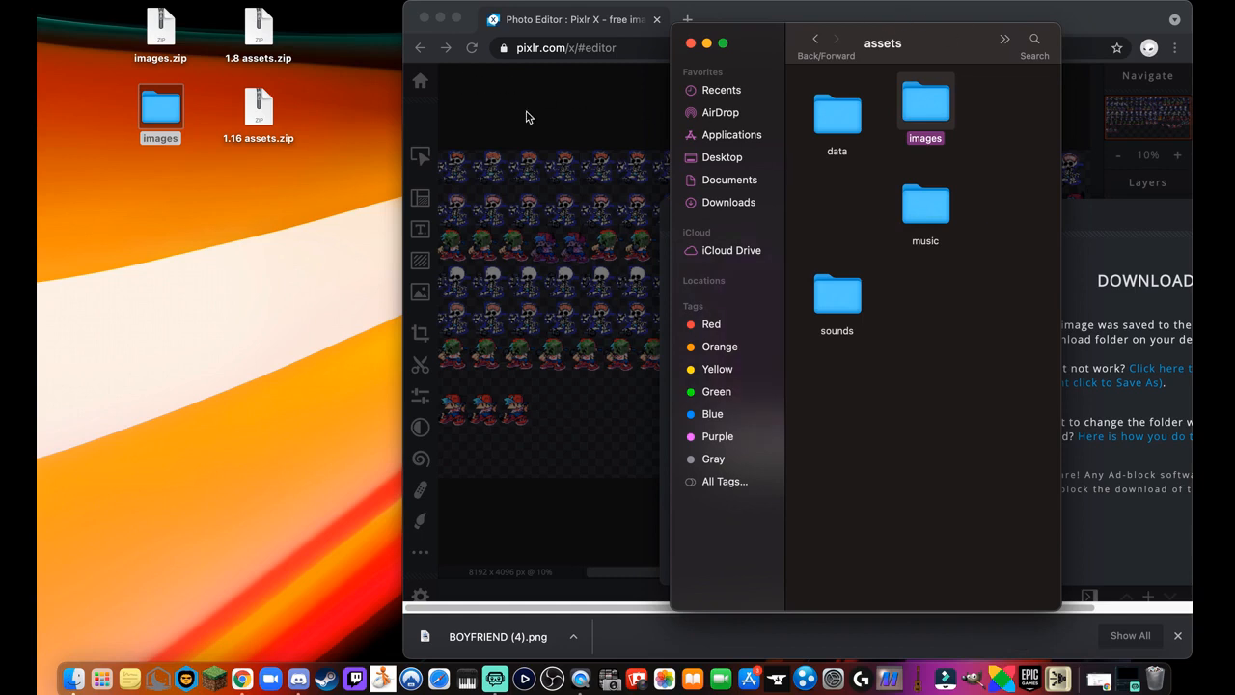
Copy the desktop images folder into the assets folder, replacing the existing images folder.
{"action": "left_click", "coordinate": [231, 222]}
{"action": "left_click", "coordinate": [188, 180]}
{"action": "left_click", "coordinate": [163, 119]}
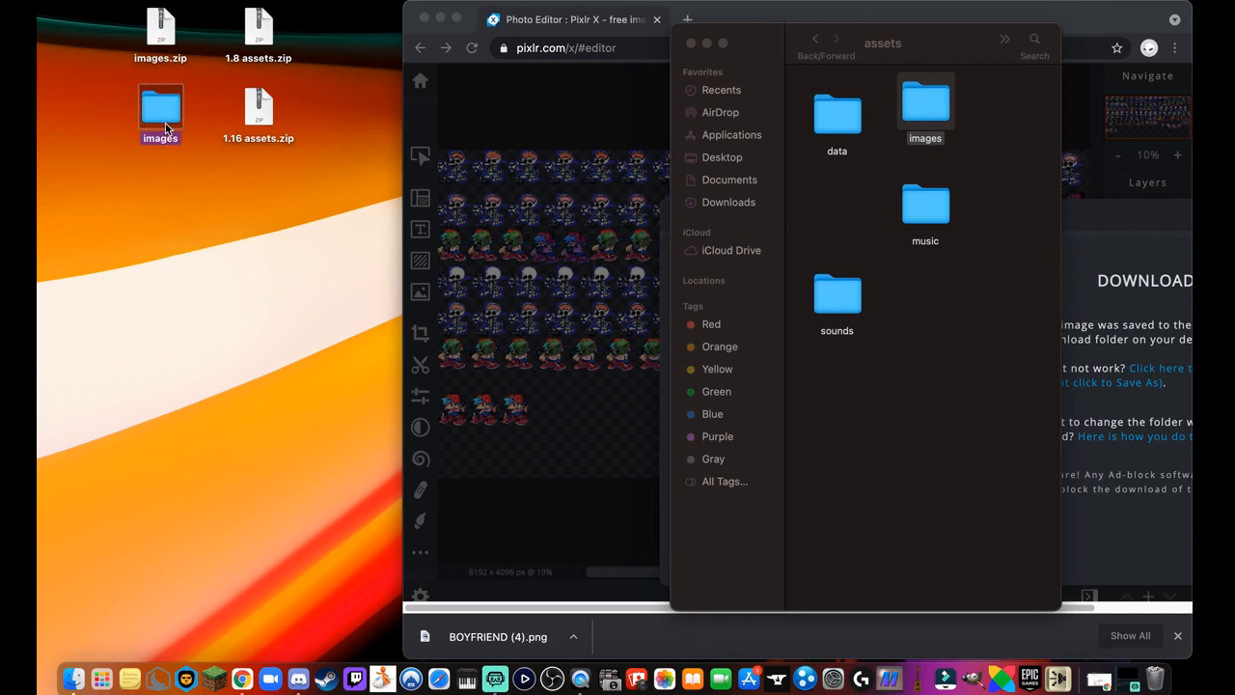
{"action": "left_click", "coordinate": [184, 234]}
{"action": "left_click", "coordinate": [920, 302]}
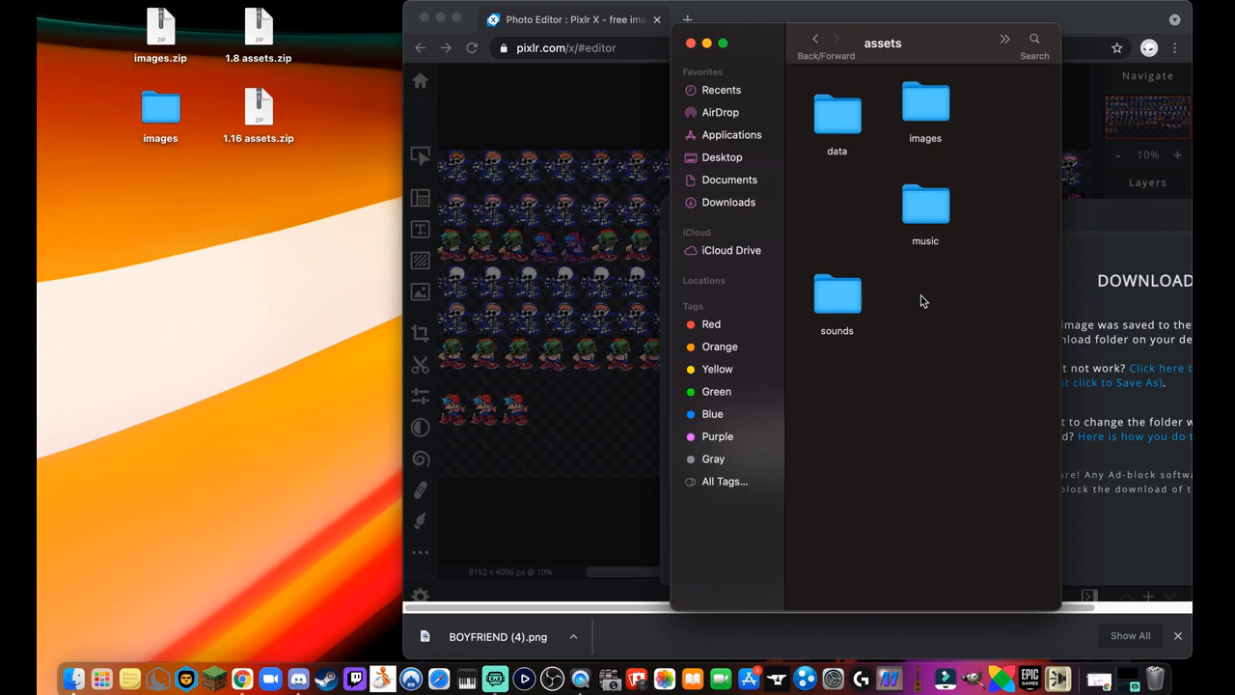
{"action": "key", "text": "super+v"}
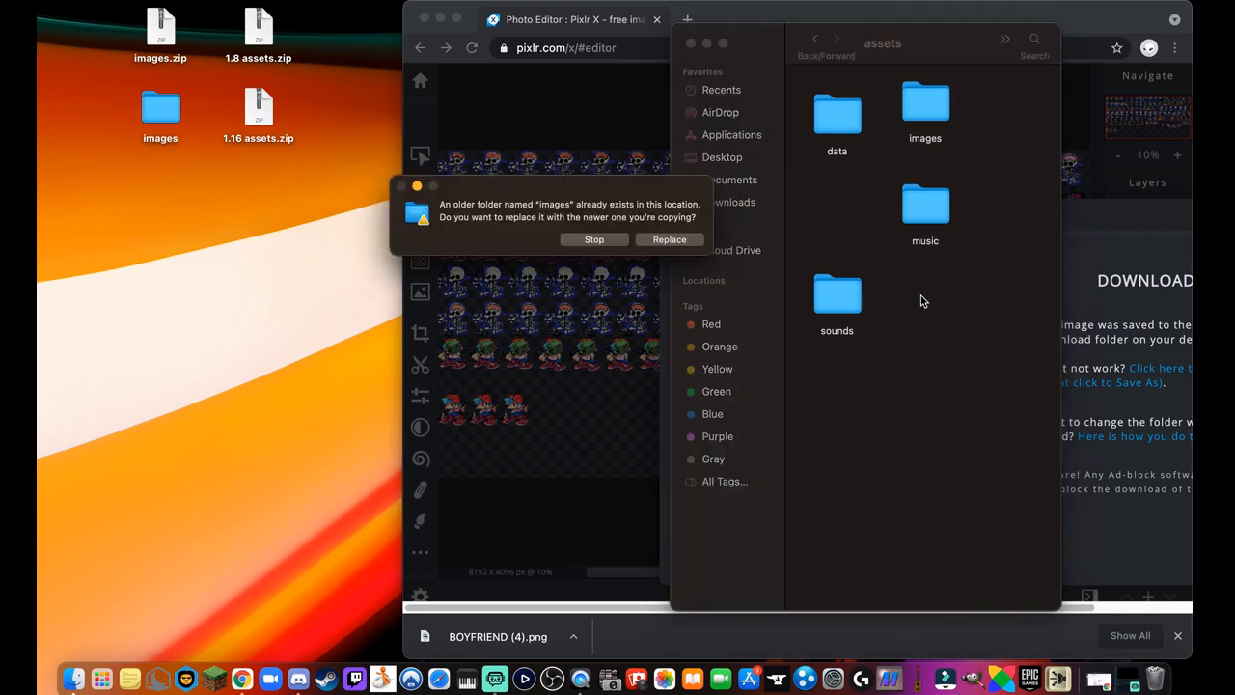
{"action": "left_click", "coordinate": [670, 240]}
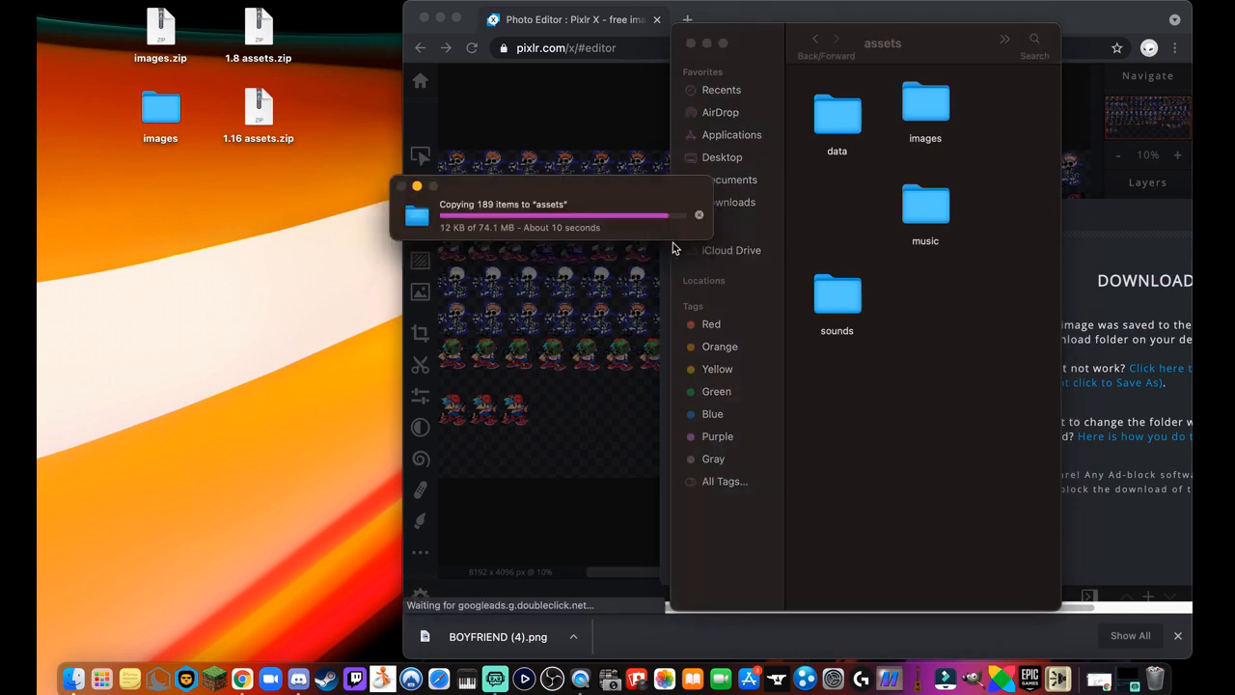
Open BOYFRIEND.png from the images folder inside assets to check the edited sprites, and close the windows.
{"action": "left_click", "coordinate": [918, 124]}
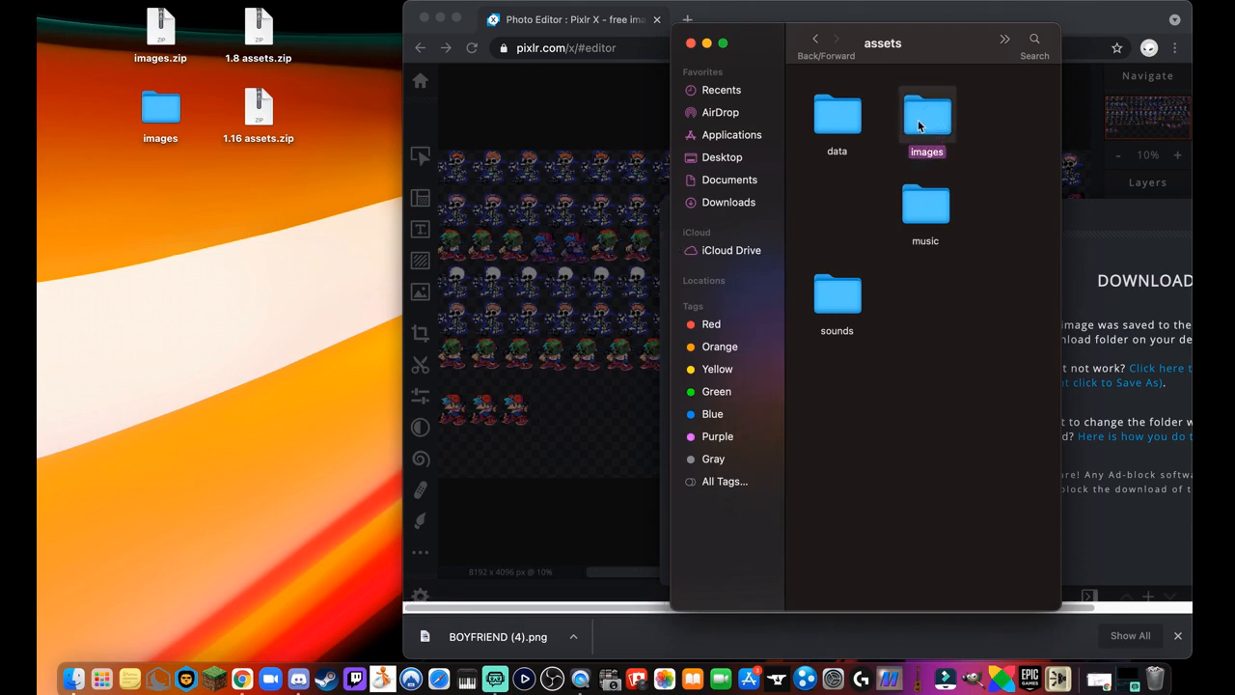
{"action": "double_click", "coordinate": [916, 117]}
{"action": "scroll", "coordinate": [904, 202], "scroll_direction": "up", "scroll_amount": 1}
{"action": "left_click", "coordinate": [917, 95]}
{"action": "double_click", "coordinate": [918, 97]}
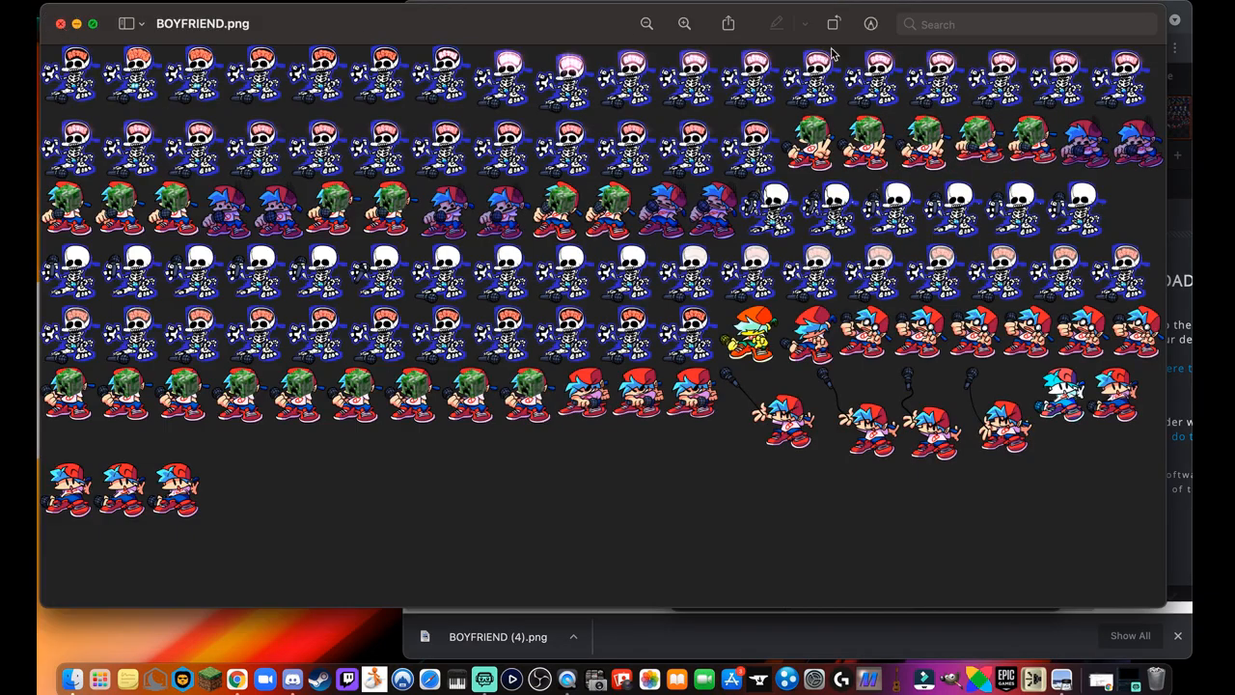
{"action": "left_click", "coordinate": [60, 23]}
{"action": "left_click", "coordinate": [682, 44]}
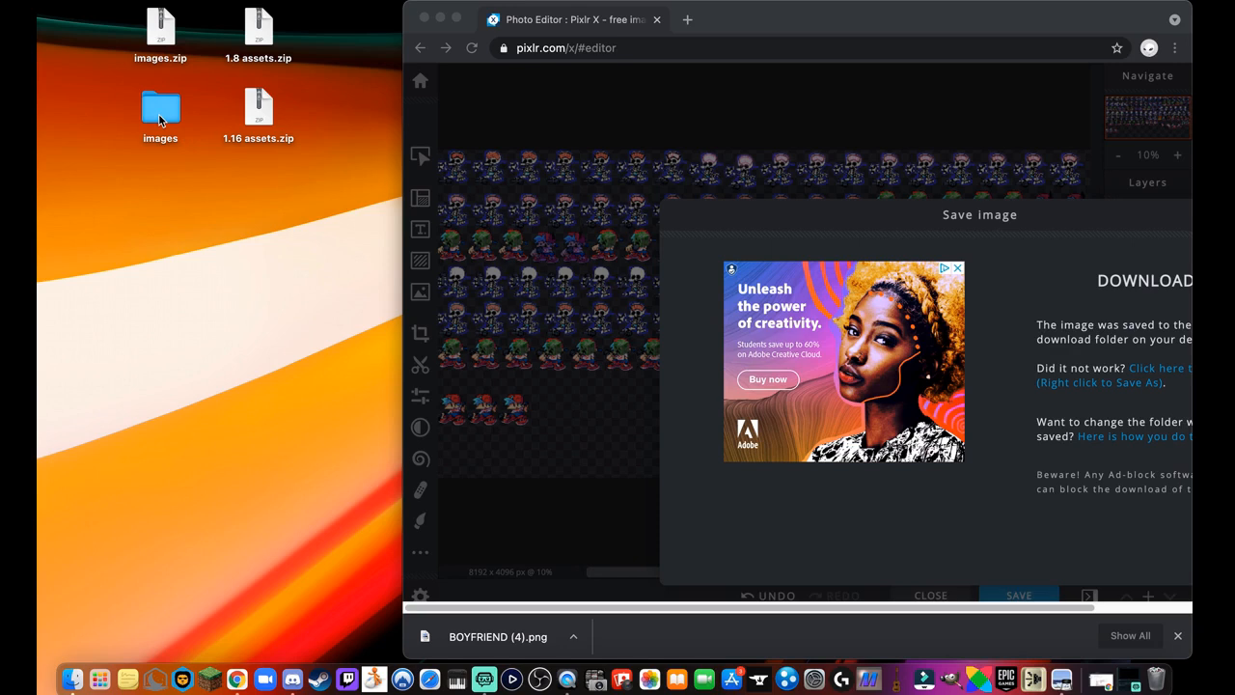
Launch Friday Night Funkin and start the fourth song in Freeplay to test the new skin.
{"action": "left_click", "coordinate": [976, 682]}
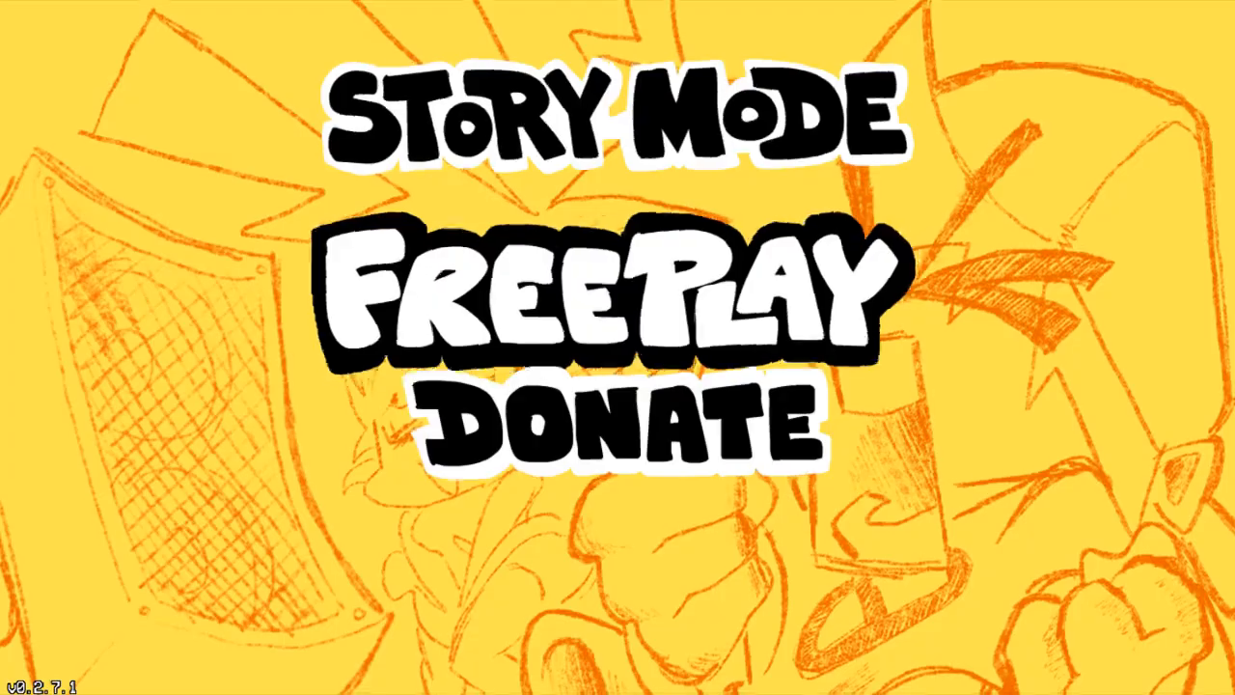
{"action": "key", "text": "Return"}
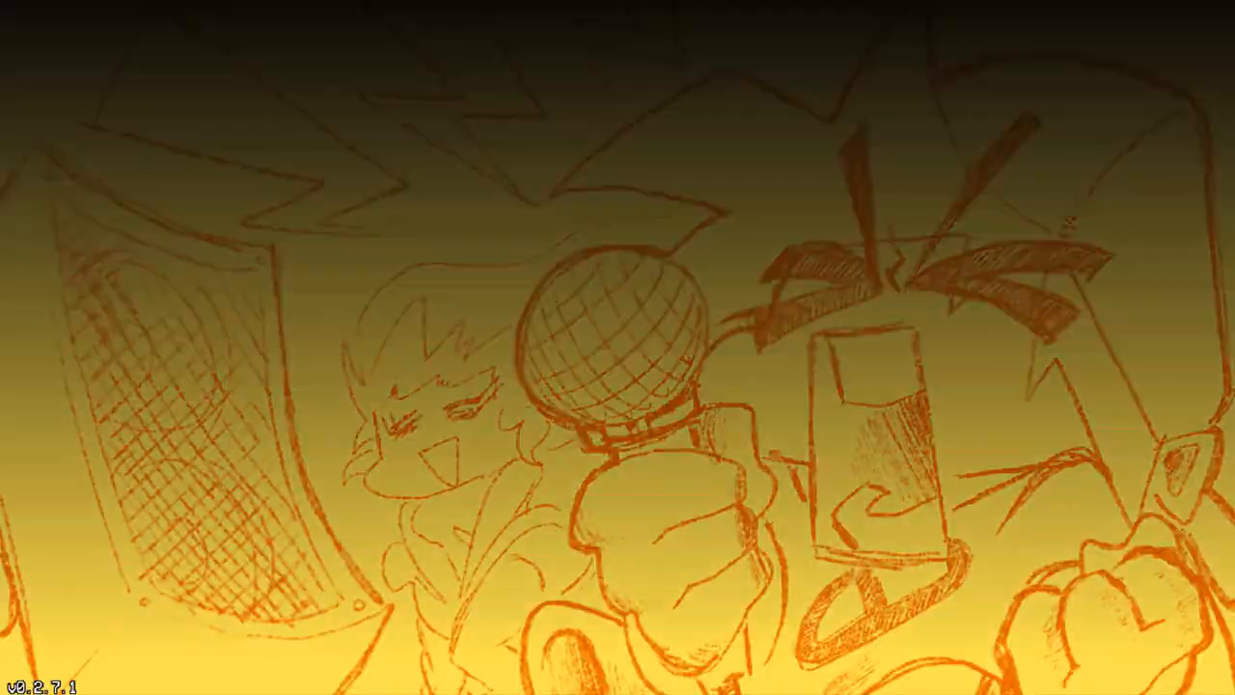
{"action": "key", "text": "Down"}
{"action": "key", "text": "Down"}
{"action": "key", "text": "Down"}
{"action": "key", "text": "Return"}
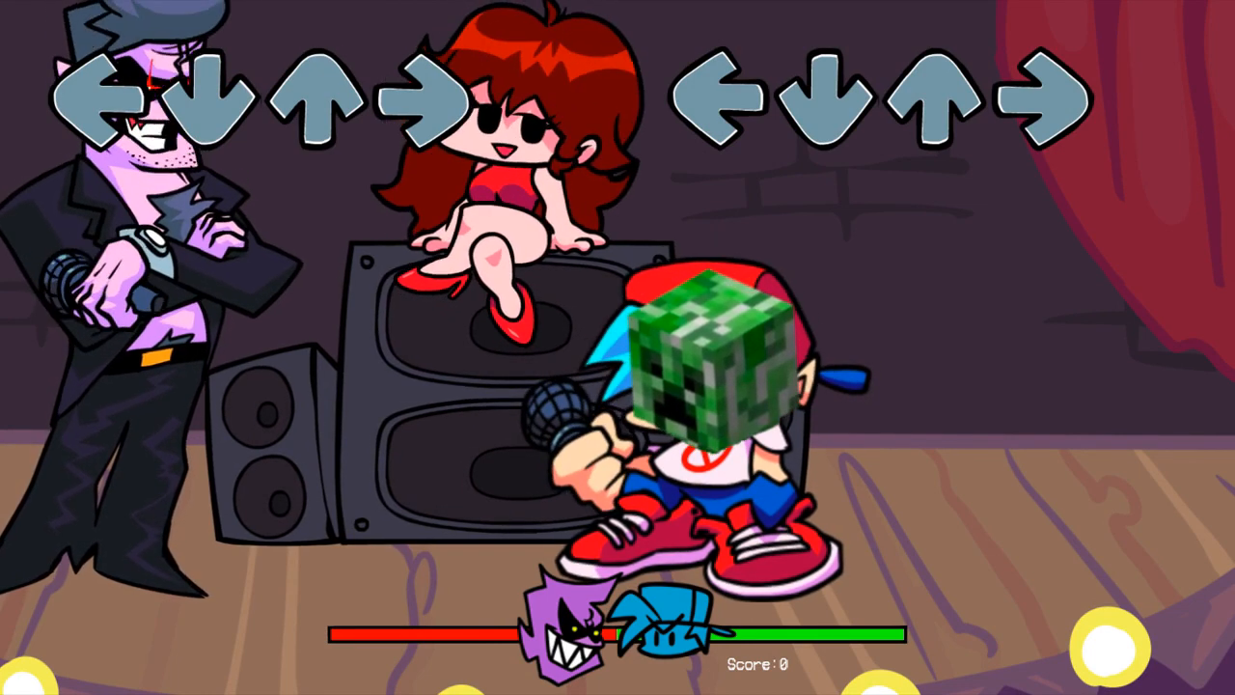
Play through the Freeplay song, hitting the arrow notes, to check Boyfriend's creeper-head sprites in each singing pose.
{"action": "key", "text": "Right"}
{"action": "key", "text": "Left"}
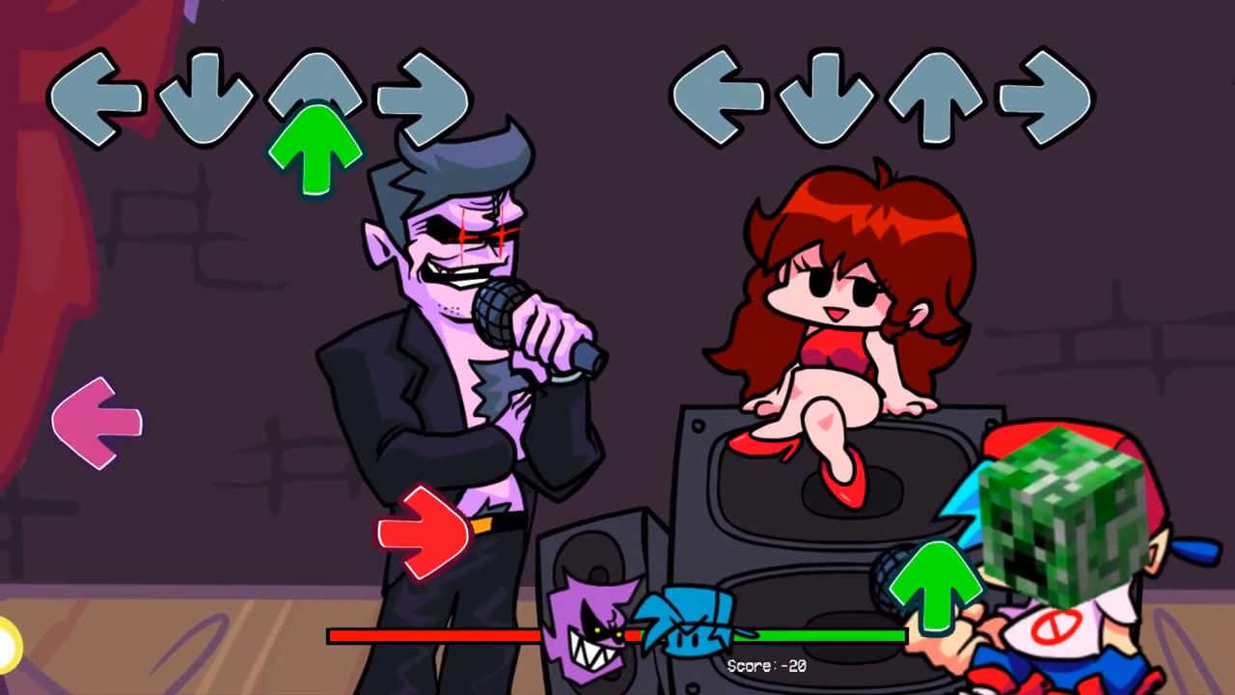
{"action": "key", "text": "Up"}
{"action": "key", "text": "Left"}
{"action": "key", "text": "Up"}
{"action": "key", "text": "Left"}
{"action": "key", "text": "Right"}
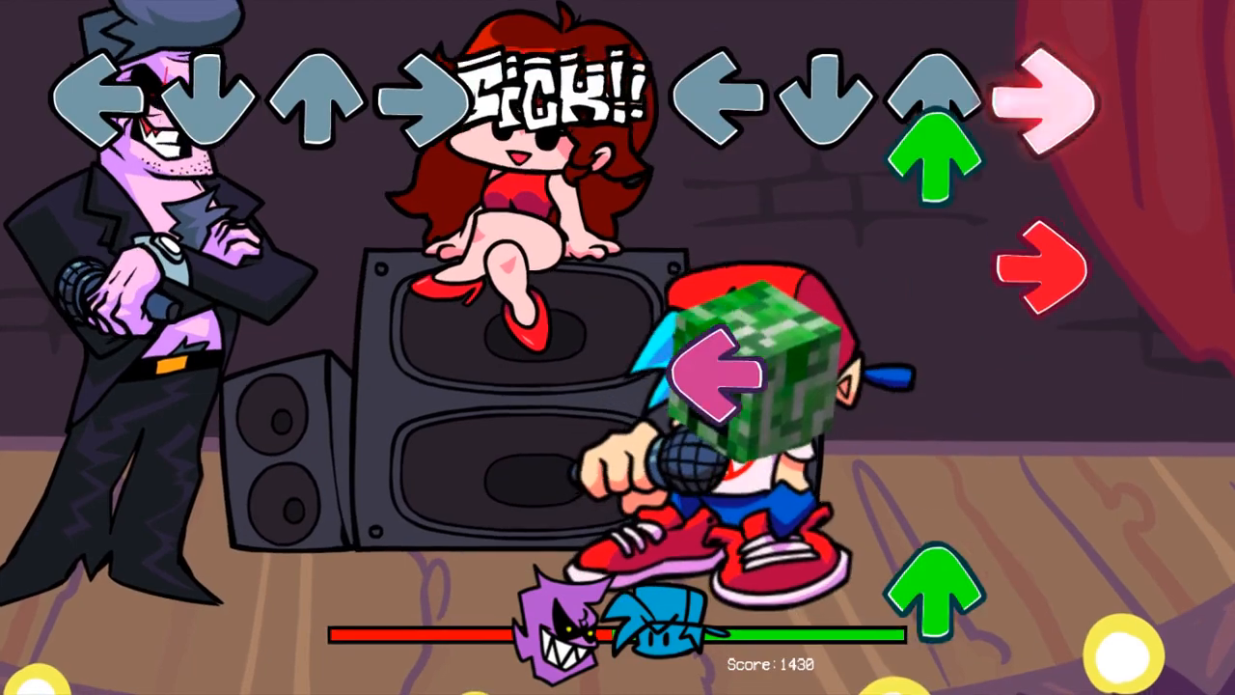
{"action": "key", "text": "Up"}
{"action": "key", "text": "Right"}
{"action": "key", "text": "Left"}
{"action": "key", "text": "Up"}
{"action": "key", "text": "Left"}
{"action": "key", "text": "Right"}
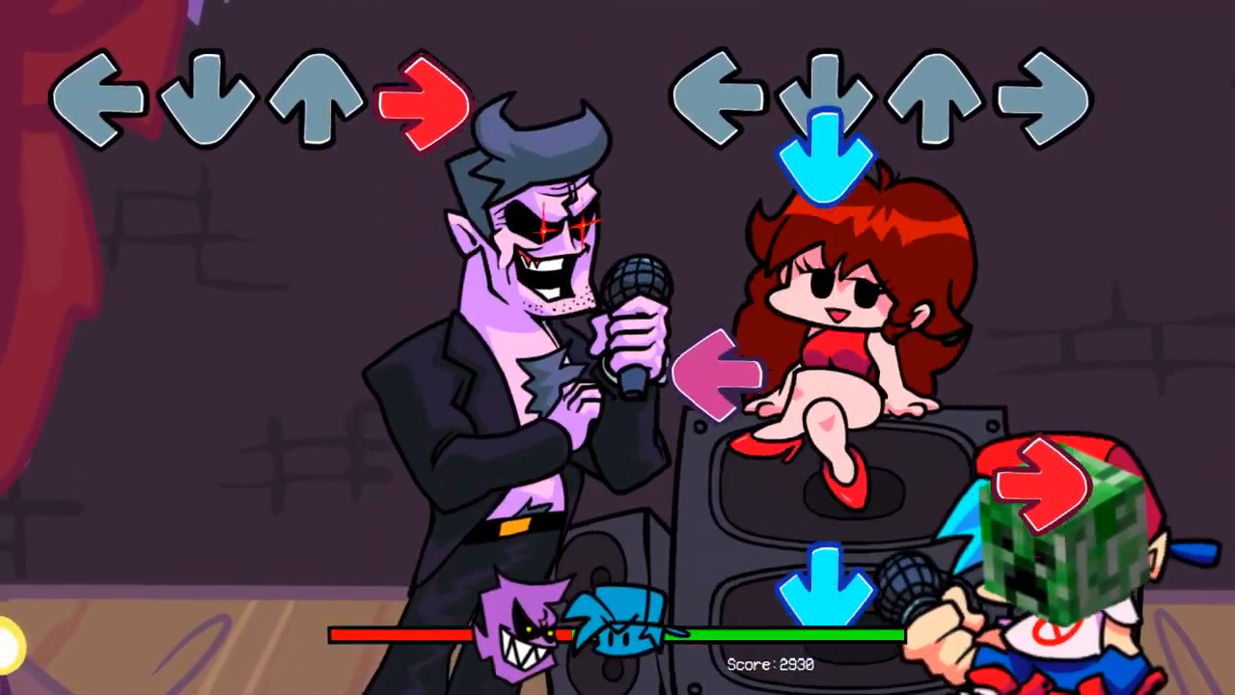
{"action": "key", "text": "Down"}
{"action": "key", "text": "Left"}
{"action": "key", "text": "Right"}
{"action": "key", "text": "Down"}
{"action": "key", "text": "Down"}
{"action": "key", "text": "Left"}
{"action": "key", "text": "Left"}
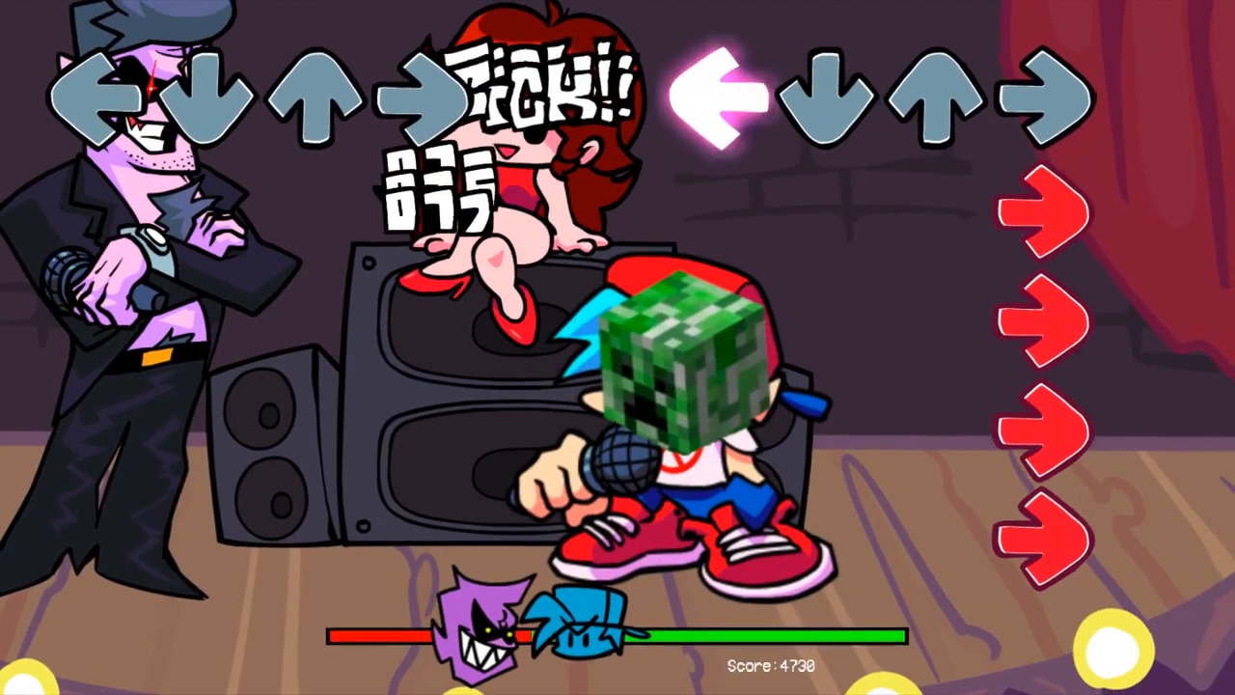
{"action": "key", "text": "Right"}
{"action": "key", "text": "Right"}
{"action": "key", "text": "Right"}
{"action": "key", "text": "Right"}
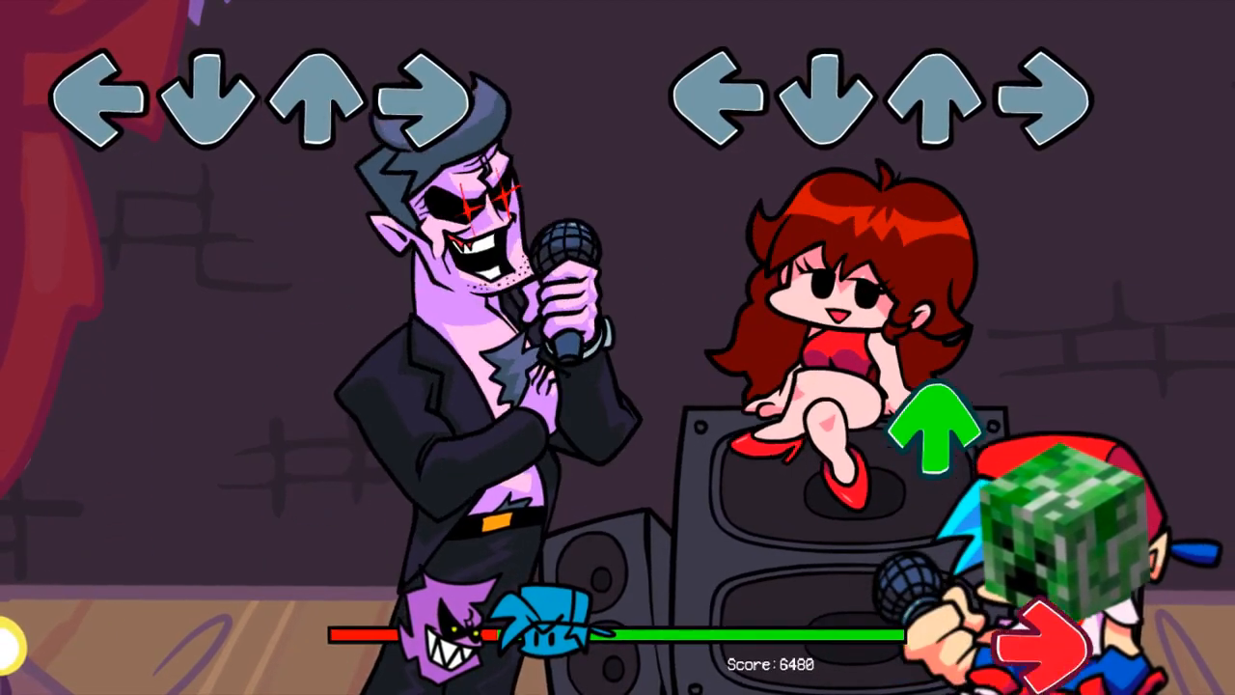
{"action": "key", "text": "Up"}
{"action": "key", "text": "Right"}
{"action": "key", "text": "Down"}
{"action": "key", "text": "Left"}
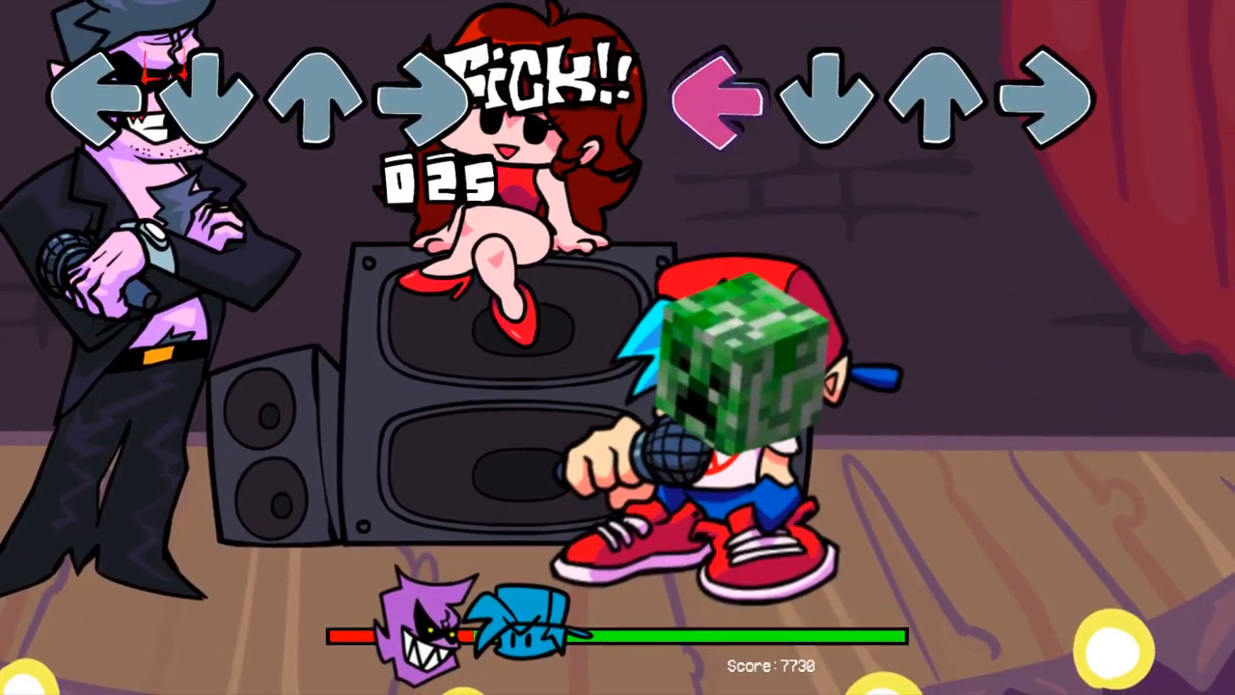
{"action": "key", "text": "Left"}
{"action": "key", "text": "Up"}
{"action": "key", "text": "Down"}
{"action": "key", "text": "Left"}
{"action": "key", "text": "Up"}
{"action": "key", "text": "Left"}
{"action": "key", "text": "Right"}
{"action": "key", "text": "Up"}
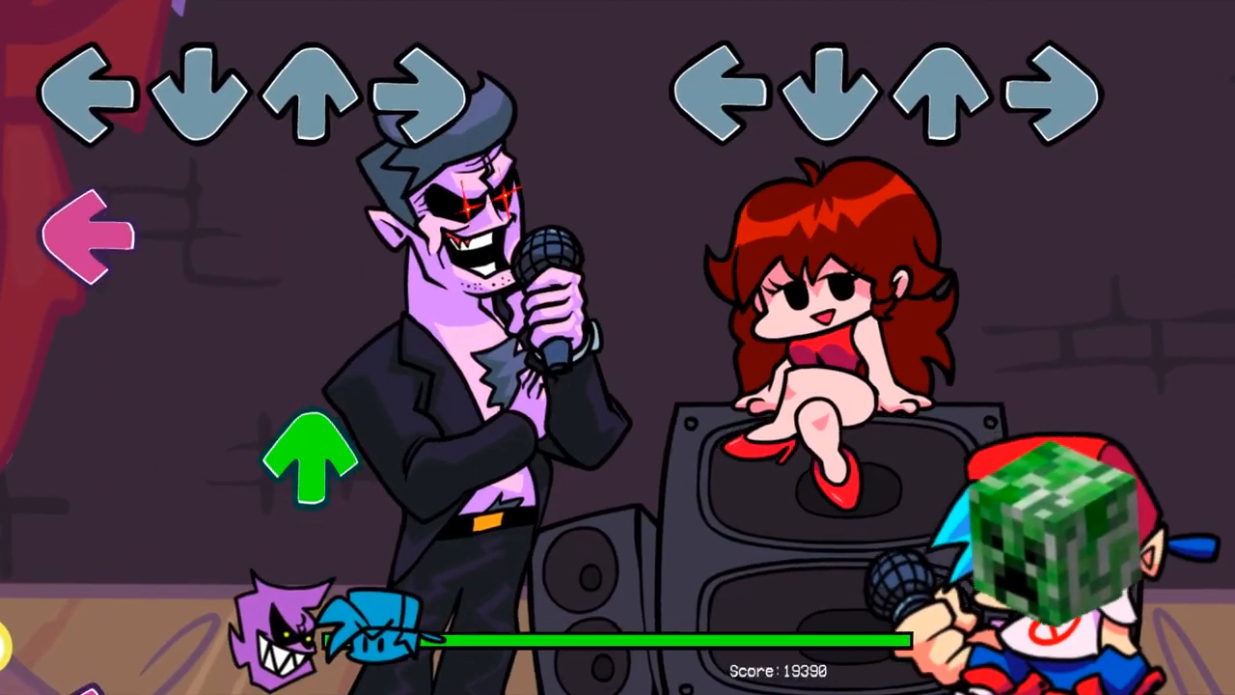
{"action": "key", "text": "Up"}
{"action": "key", "text": "Left"}
{"action": "key", "text": "Up"}
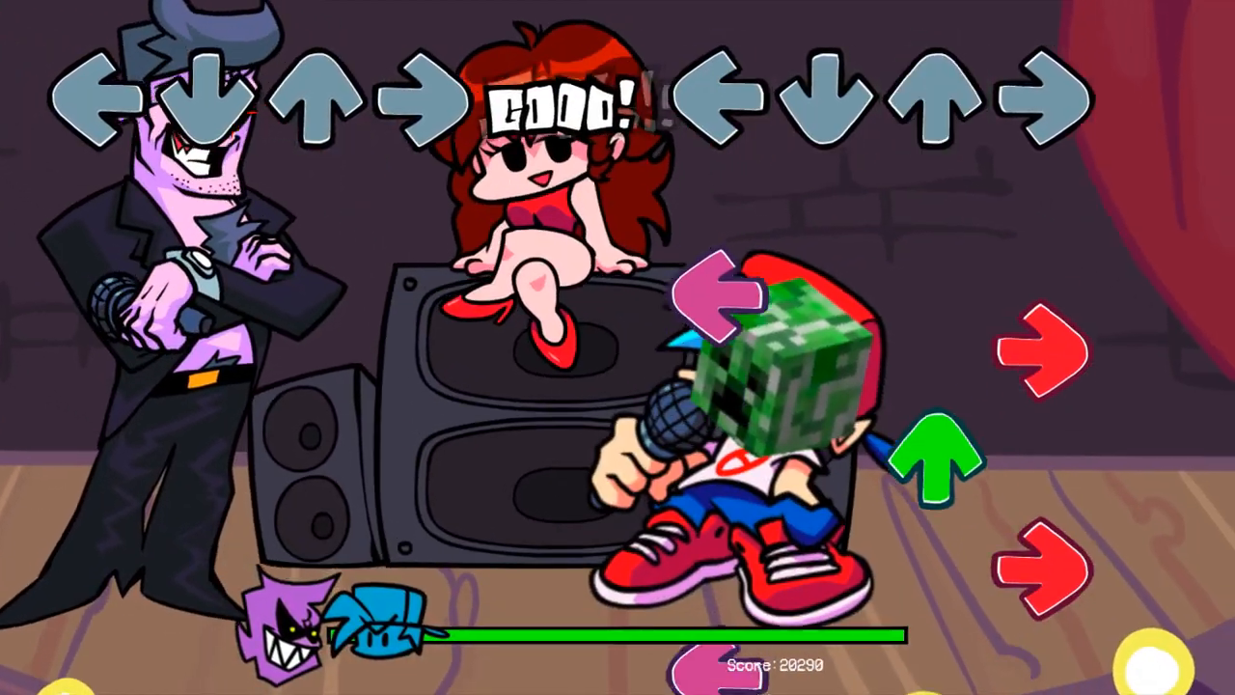
{"action": "key", "text": "Left"}
{"action": "key", "text": "Right"}
{"action": "key", "text": "Up"}
{"action": "key", "text": "Right"}
{"action": "key", "text": "Left"}
{"action": "key", "text": "Up"}
{"action": "key", "text": "Left"}
{"action": "key", "text": "Right"}
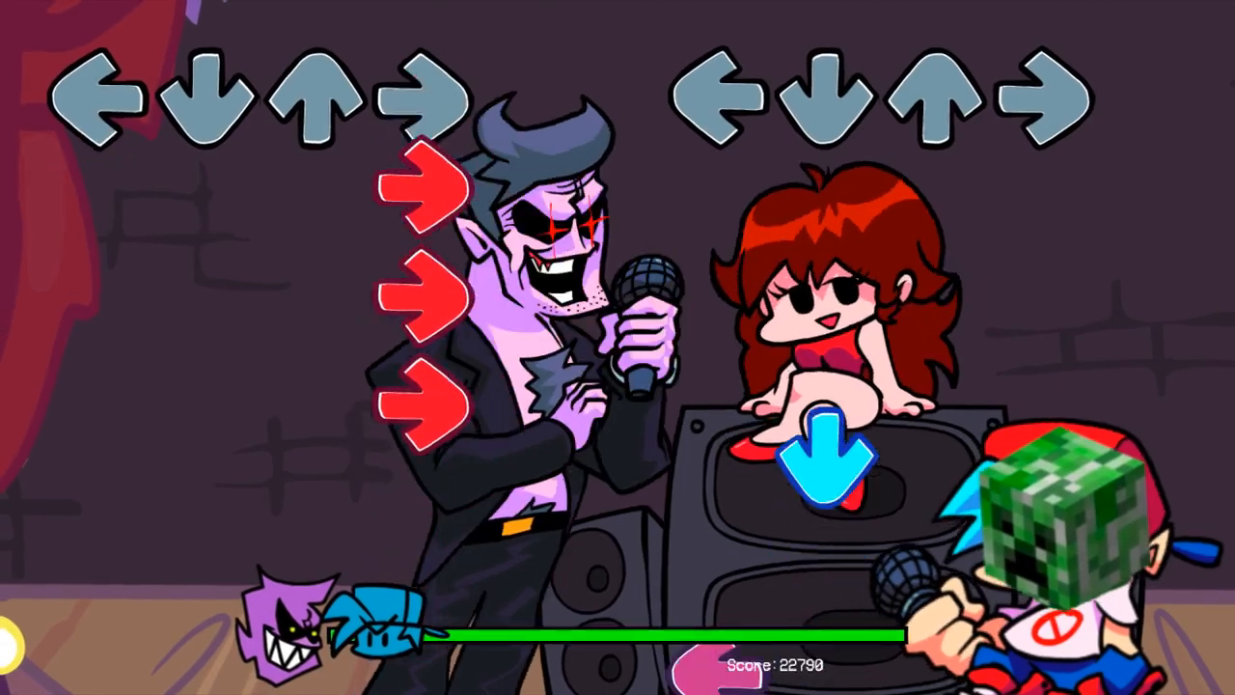
{"action": "key", "text": "Down"}
{"action": "key", "text": "Left"}
{"action": "key", "text": "Right"}
{"action": "key", "text": "Down"}
{"action": "key", "text": "Down"}
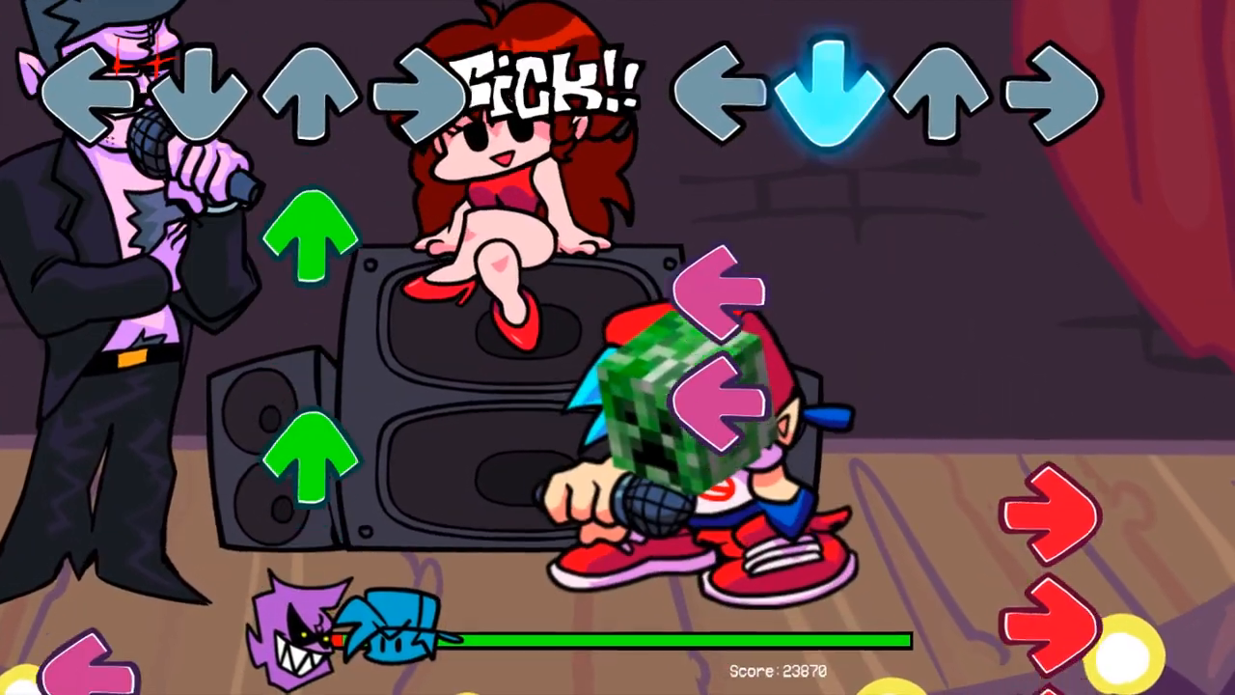
{"action": "key", "text": "Left"}
{"action": "key", "text": "Left"}
{"action": "key", "text": "Right"}
{"action": "key", "text": "Right"}
{"action": "key", "text": "Right"}
{"action": "key", "text": "Right"}
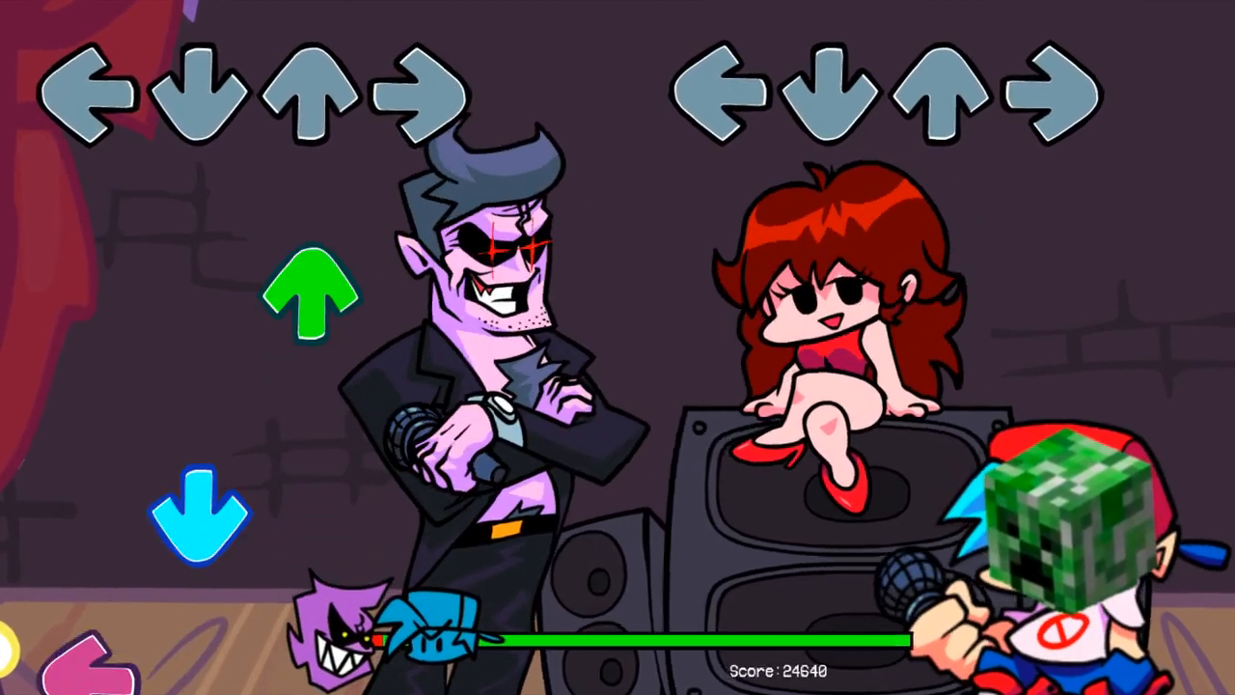
{"action": "key", "text": "Left"}
{"action": "key", "text": "Down"}
{"action": "key", "text": "Right"}
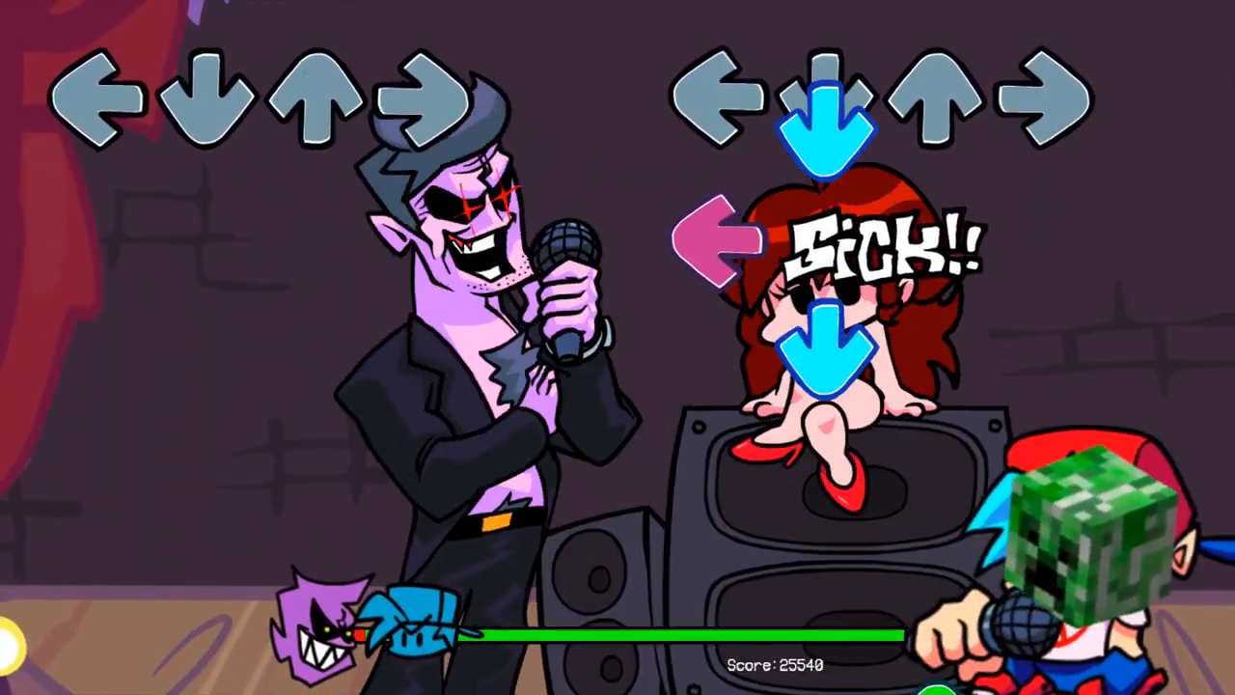
{"action": "key", "text": "Up"}
{"action": "key", "text": "Down"}
{"action": "key", "text": "Right"}
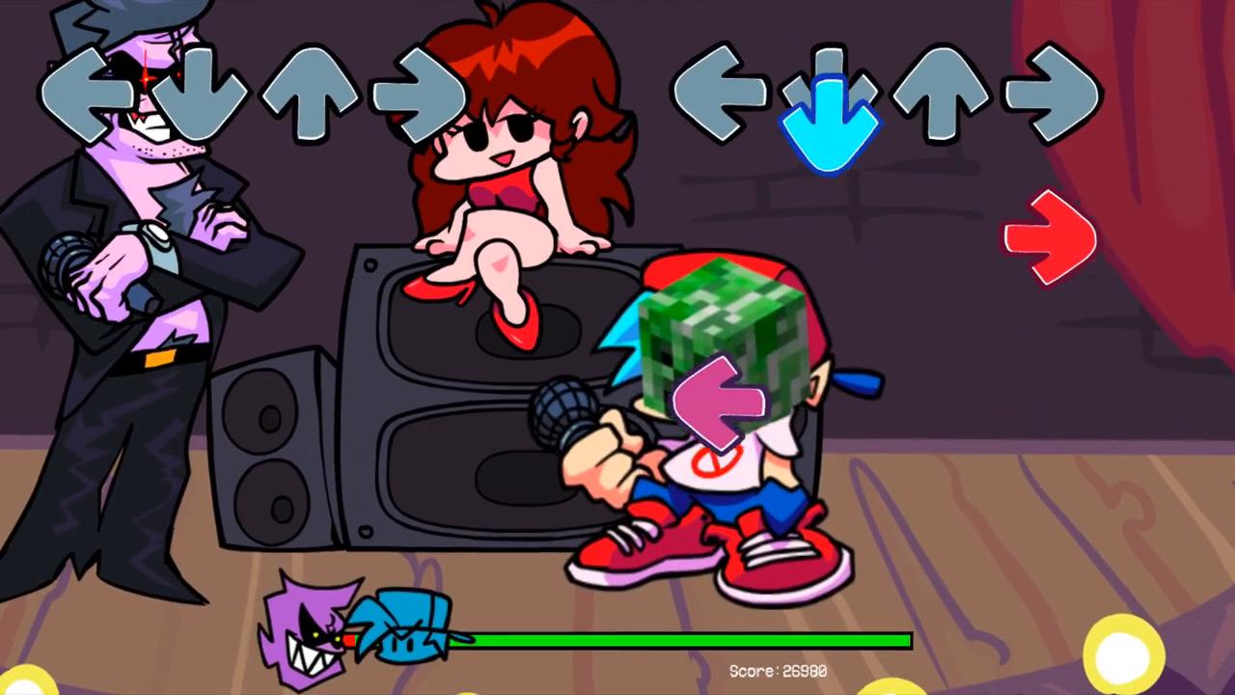
{"action": "key", "text": "Down"}
{"action": "key", "text": "Right"}
{"action": "key", "text": "Left"}
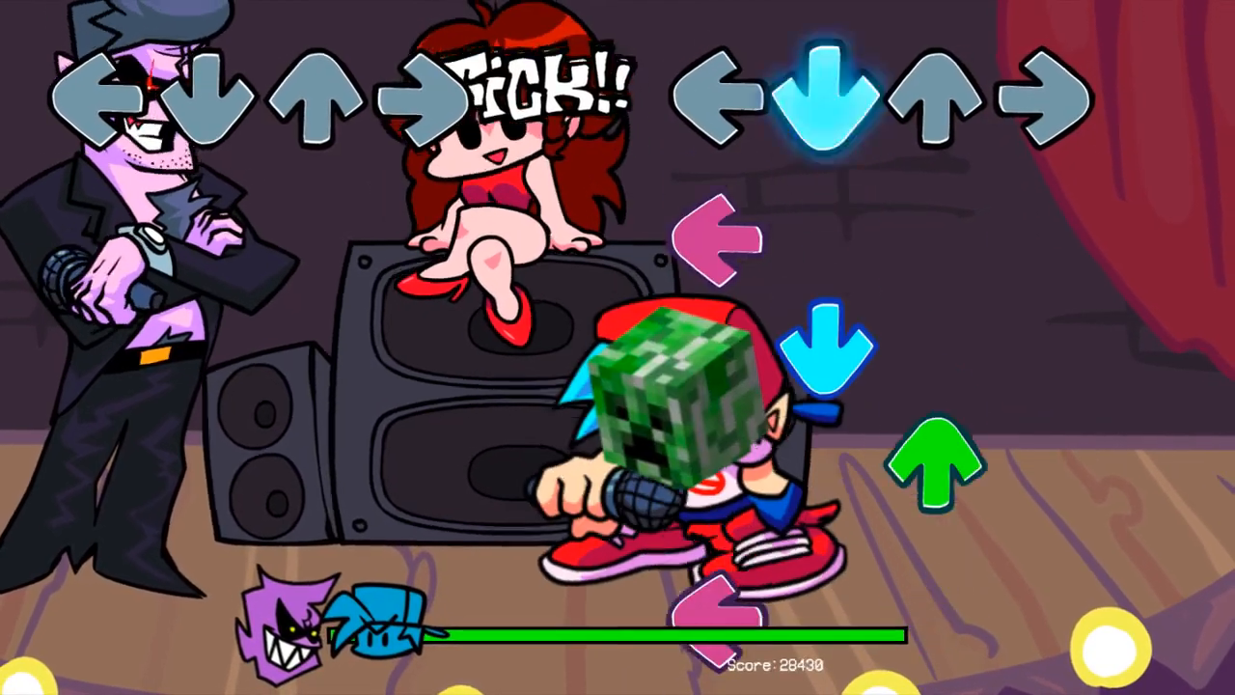
{"action": "key", "text": "Left"}
{"action": "key", "text": "Right"}
{"action": "key", "text": "Up"}
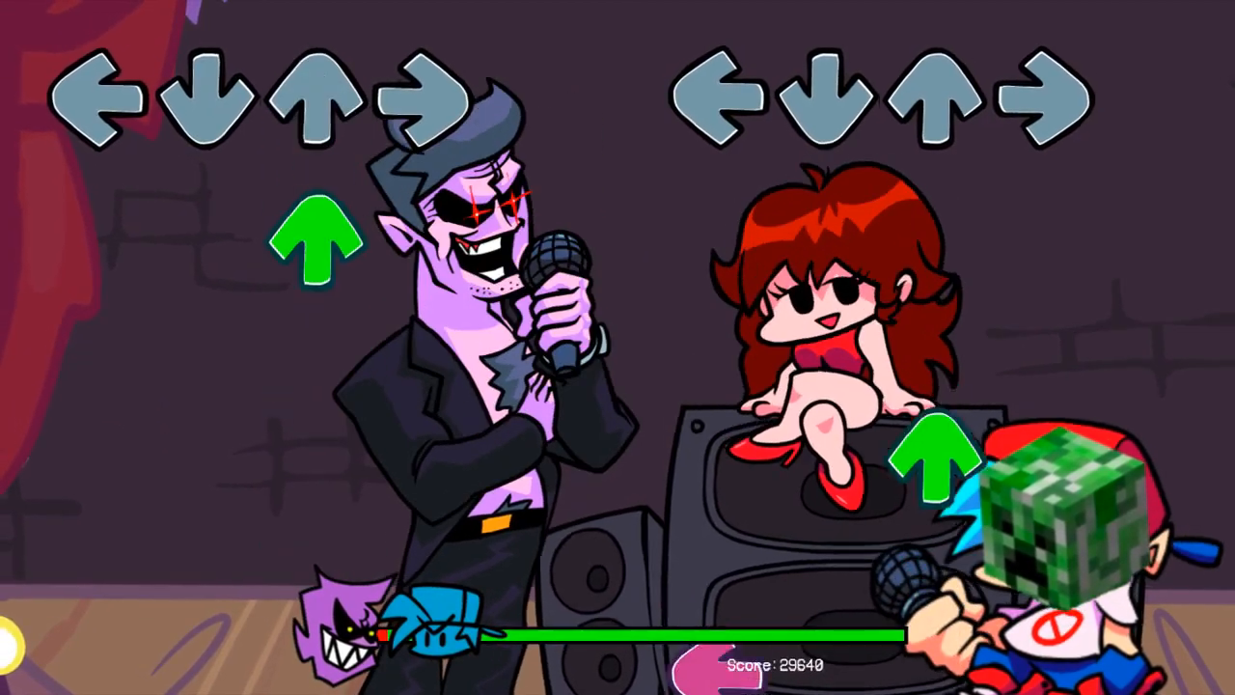
{"action": "key", "text": "Up"}
{"action": "key", "text": "Left"}
{"action": "key", "text": "Down"}
{"action": "key", "text": "Left"}
{"action": "key", "text": "Right"}
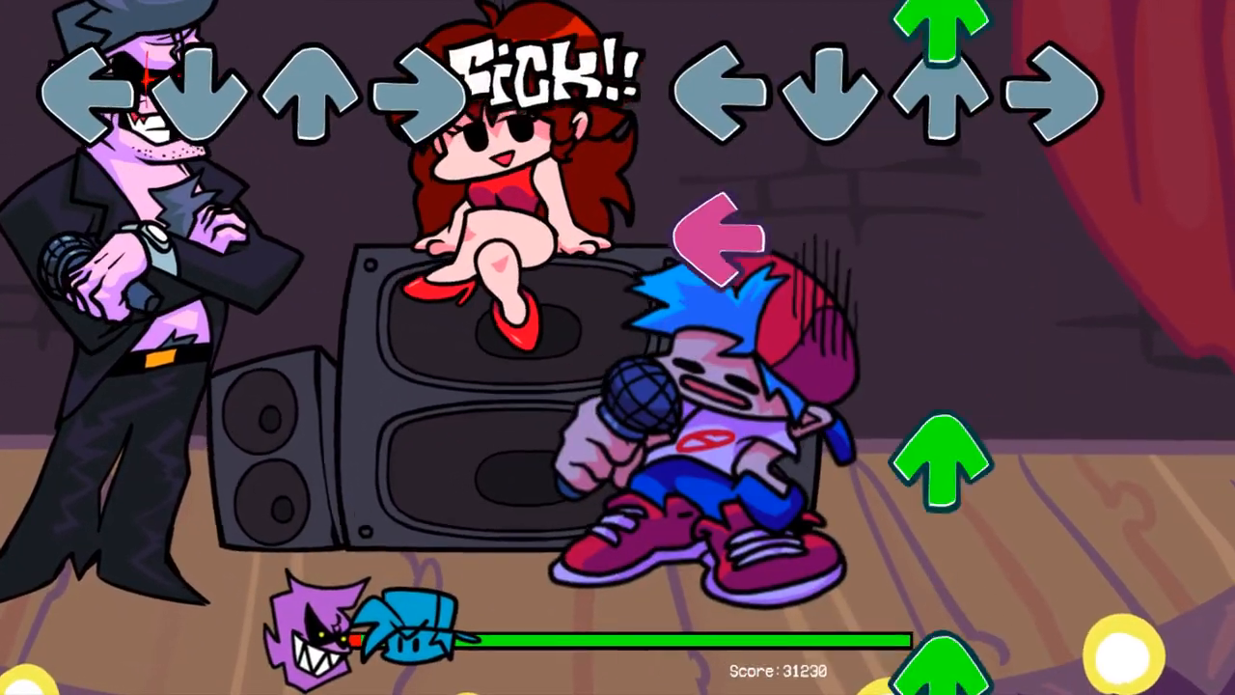
{"action": "key", "text": "Left"}
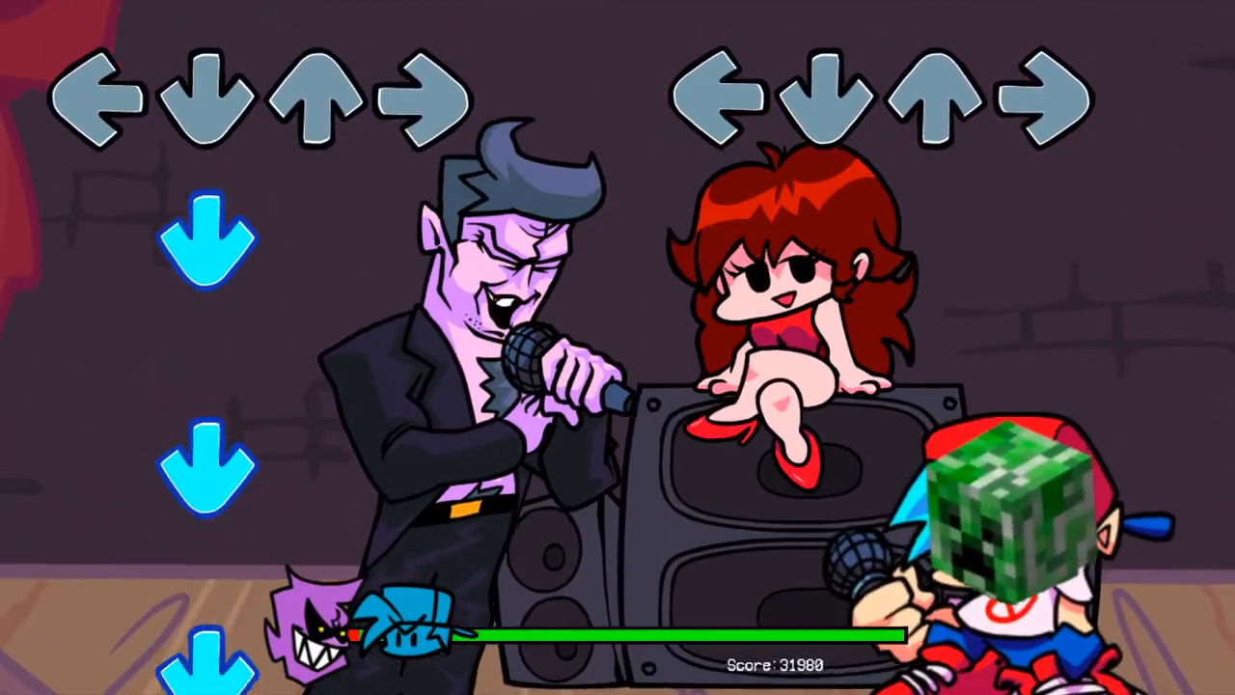
{"action": "key", "text": "Down"}
{"action": "key", "text": "Down"}
{"action": "key", "text": "Down"}
{"action": "key", "text": "Down"}
{"action": "key", "text": "Down"}
{"action": "key", "text": "Down"}
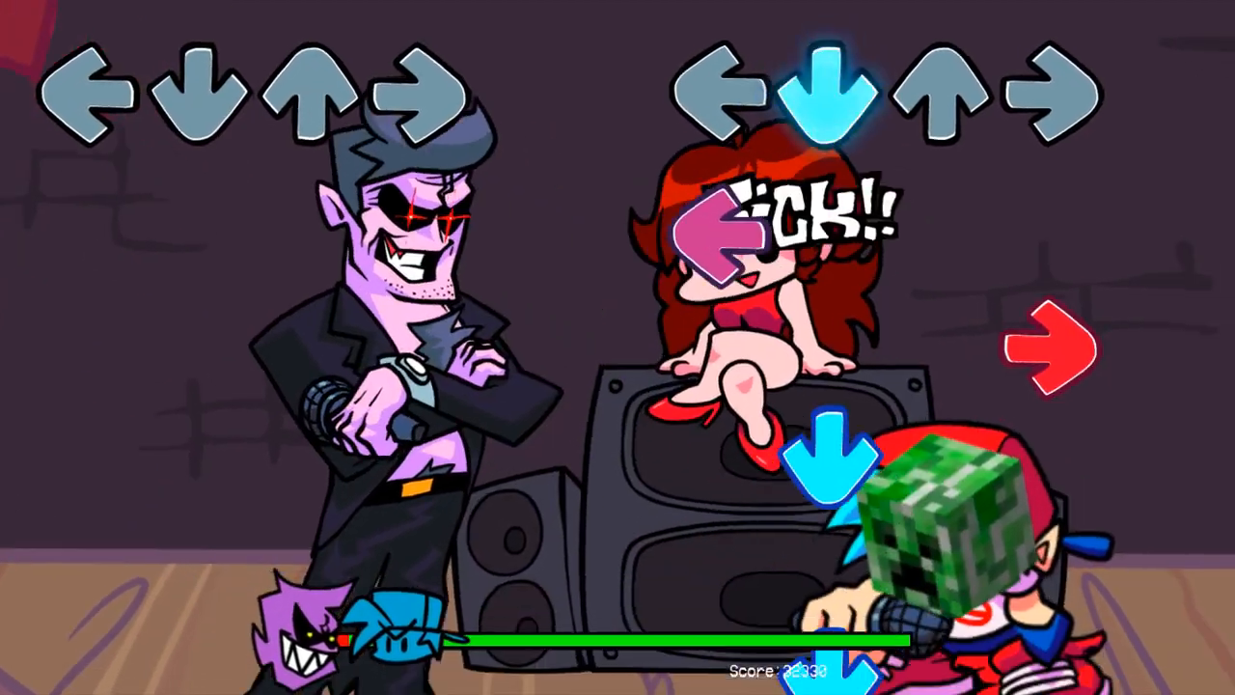
{"action": "key", "text": "Down"}
{"action": "key", "text": "Down"}
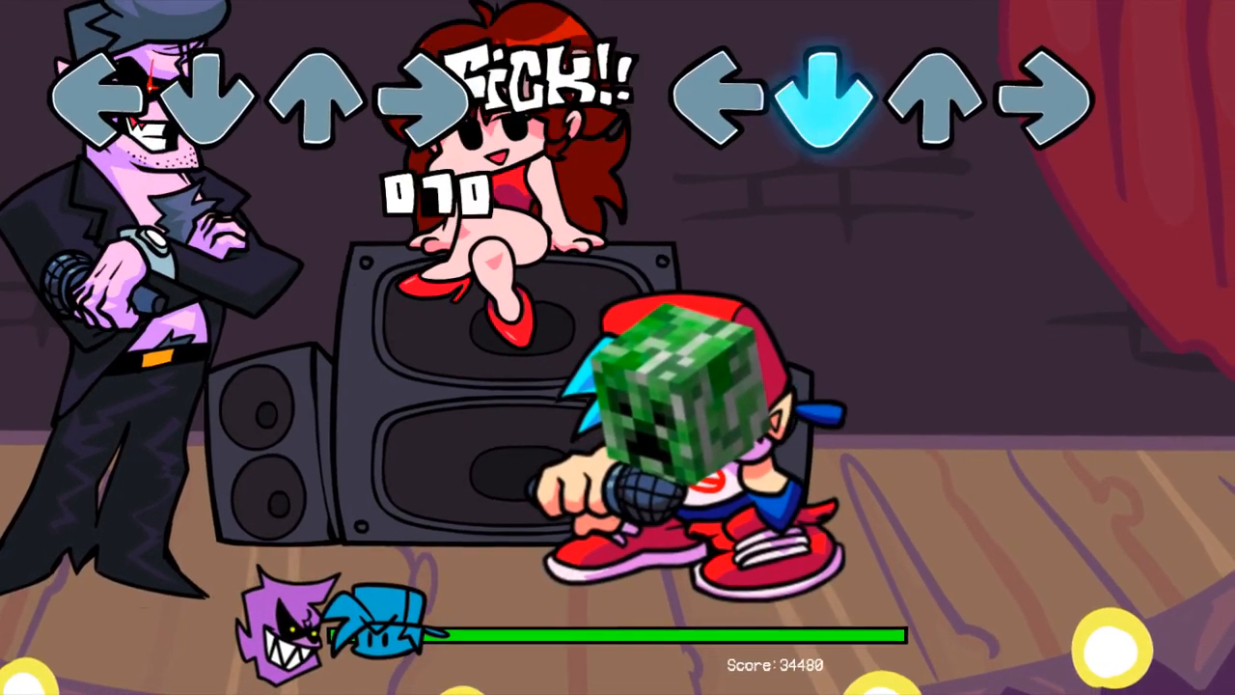